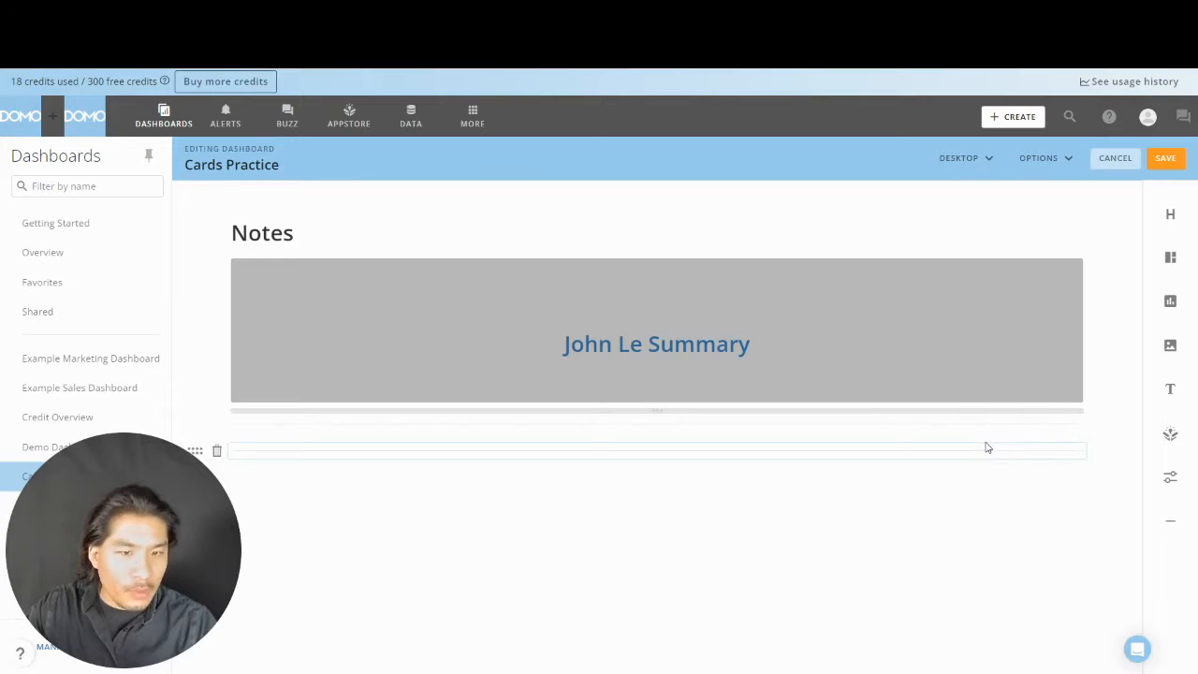
- Add a header reading "Period Over Period" below the summary card and save the dashboard layout
drag(1167, 217, 880, 436)
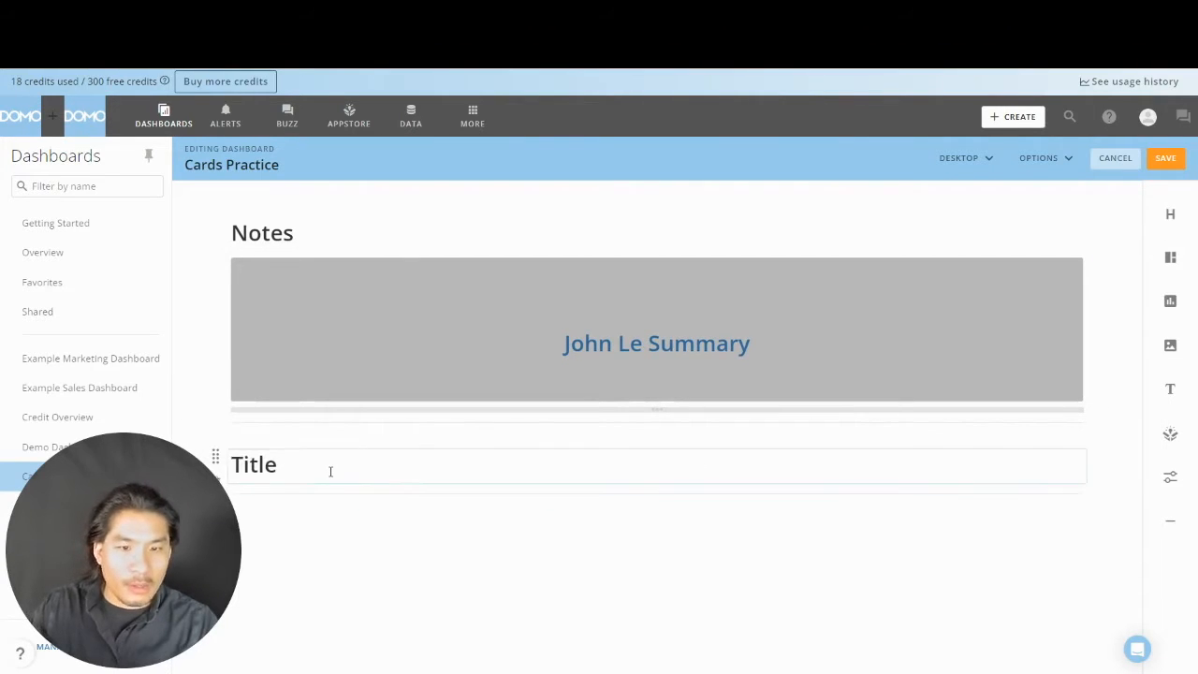
double_click(330, 471)
text(Period Over Period)
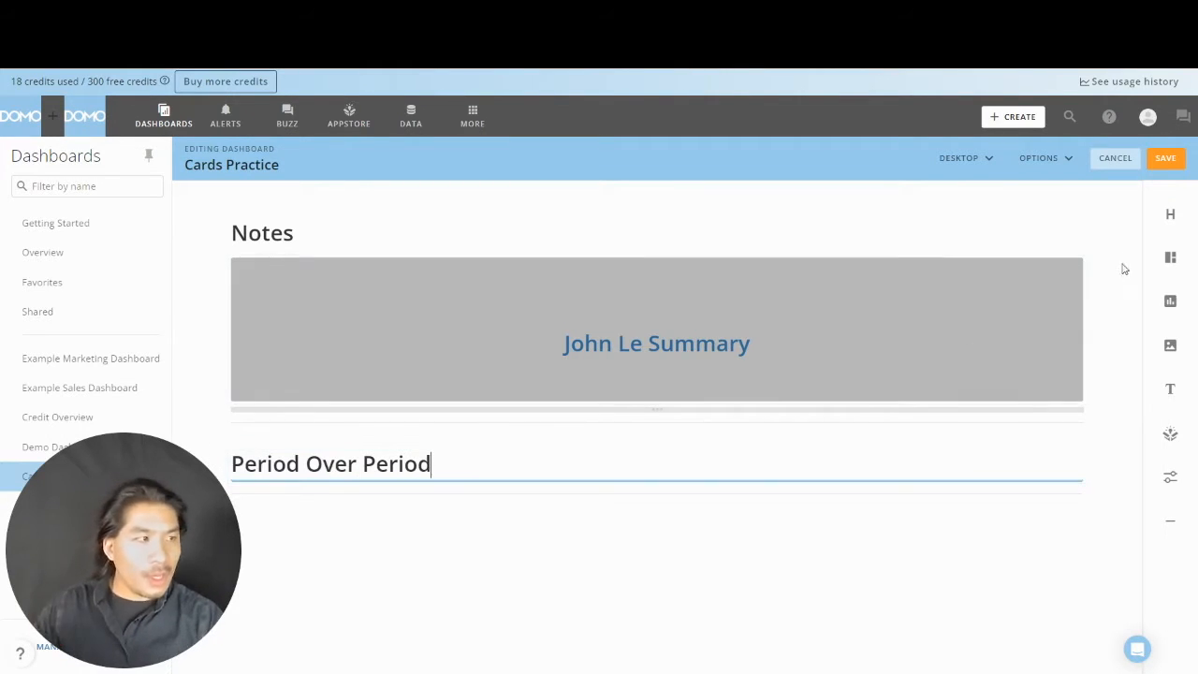
click(1170, 158)
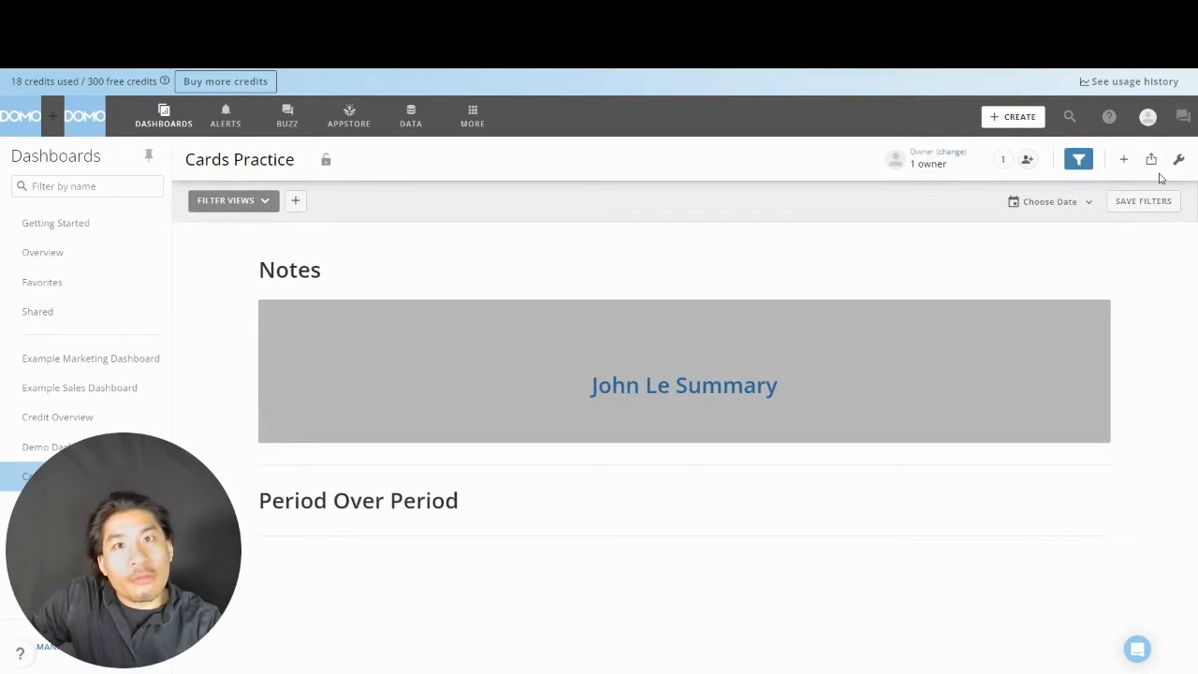
- Create a new visualization card on the dashboard from the Domo Learning Google Sheets dataset
click(1123, 161)
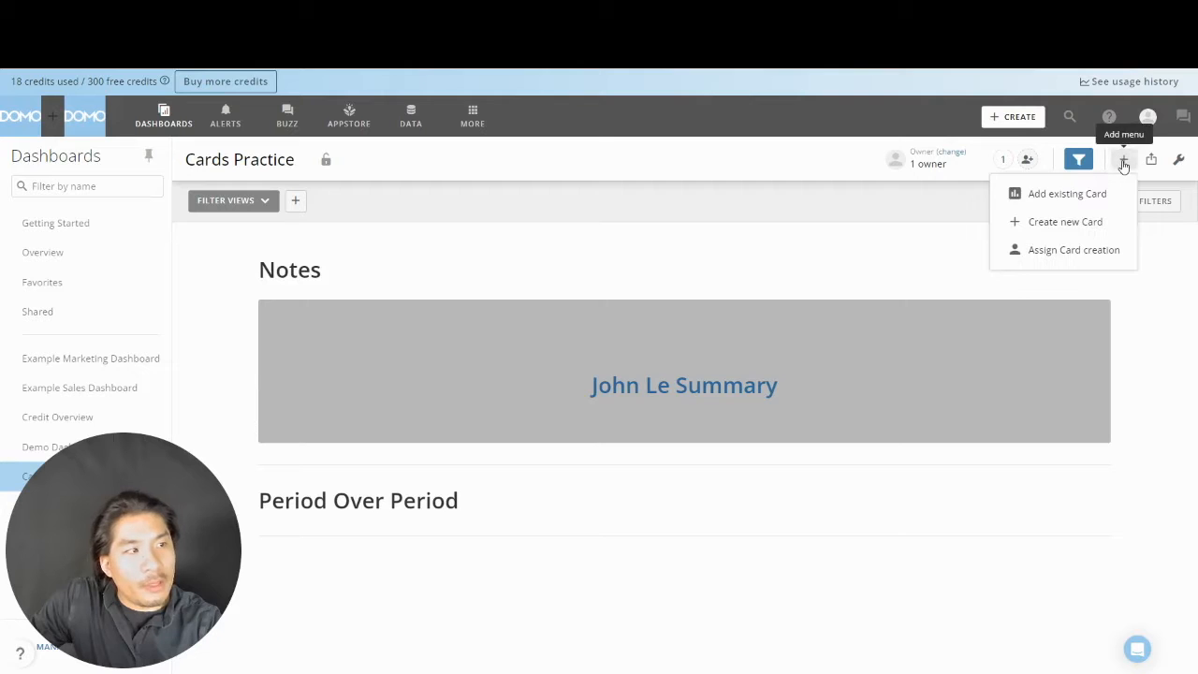
click(1085, 223)
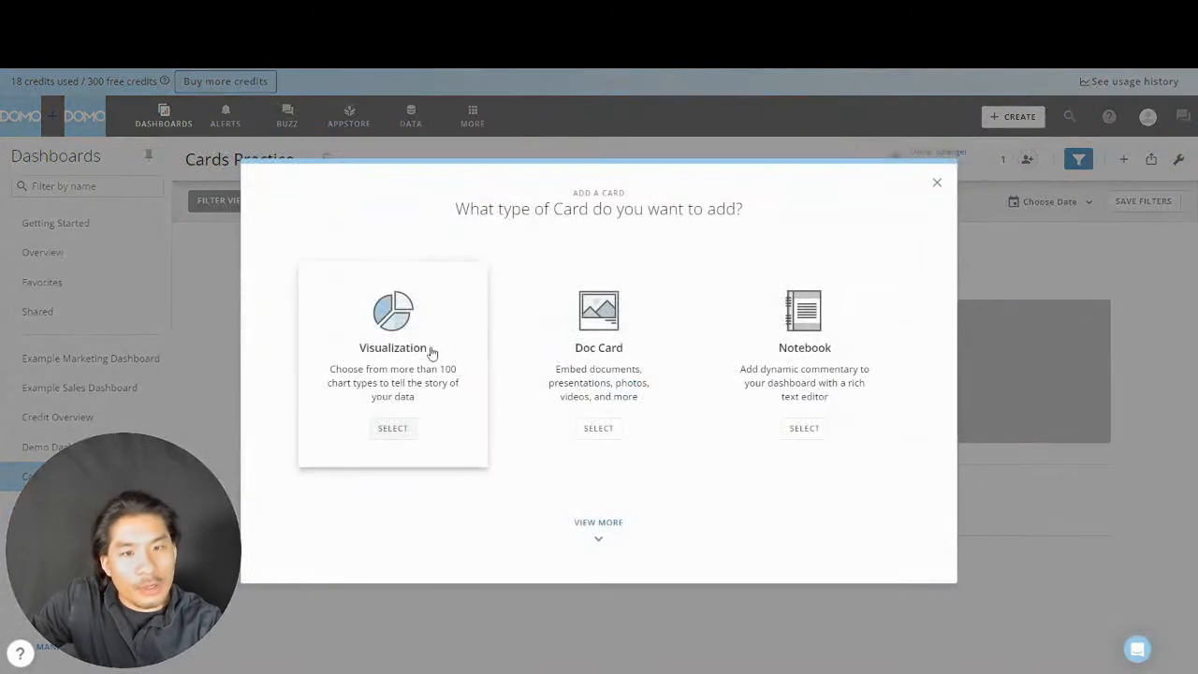
click(427, 353)
click(308, 391)
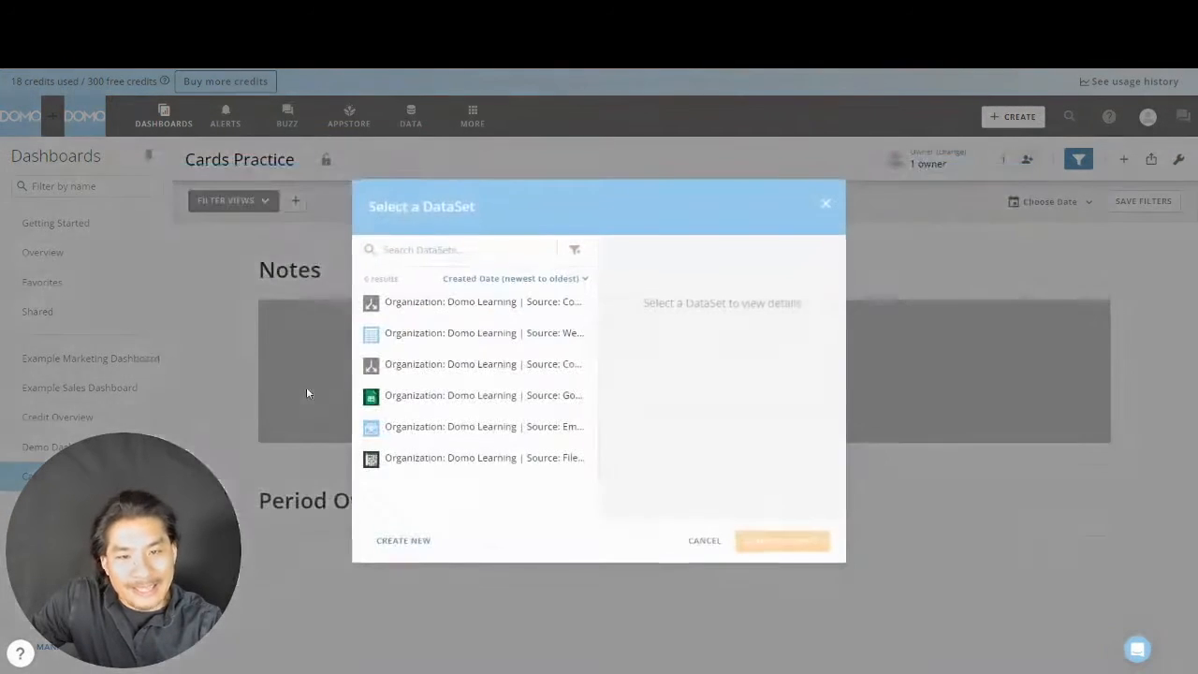
click(418, 398)
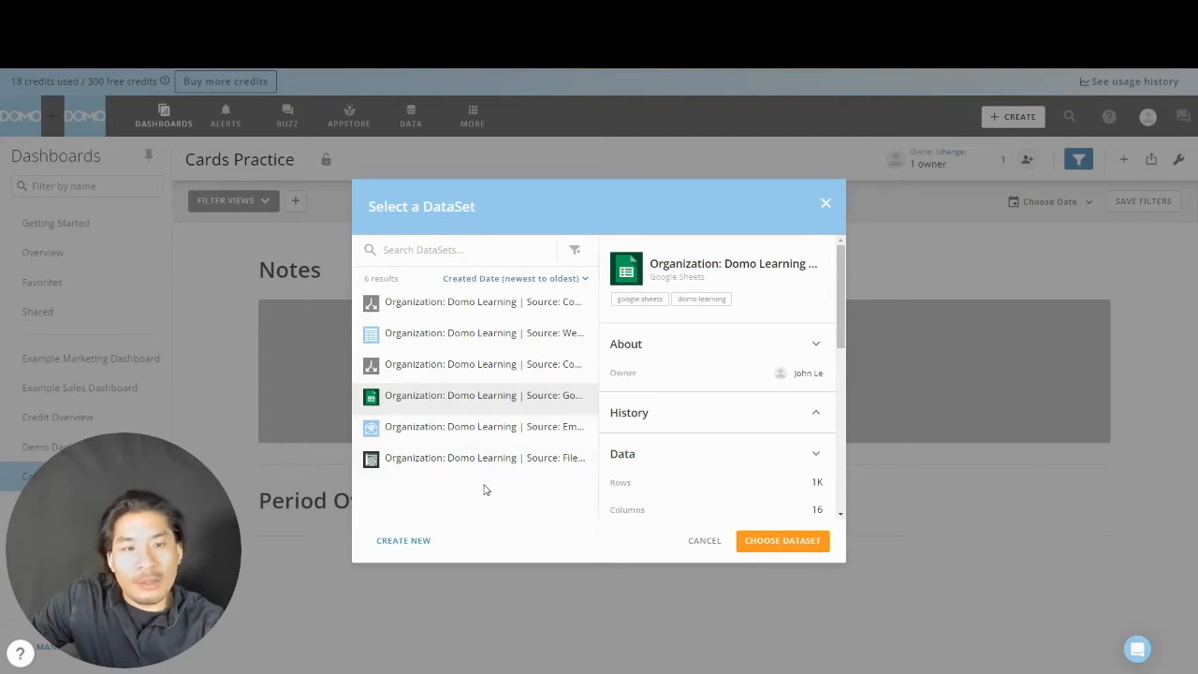
click(806, 546)
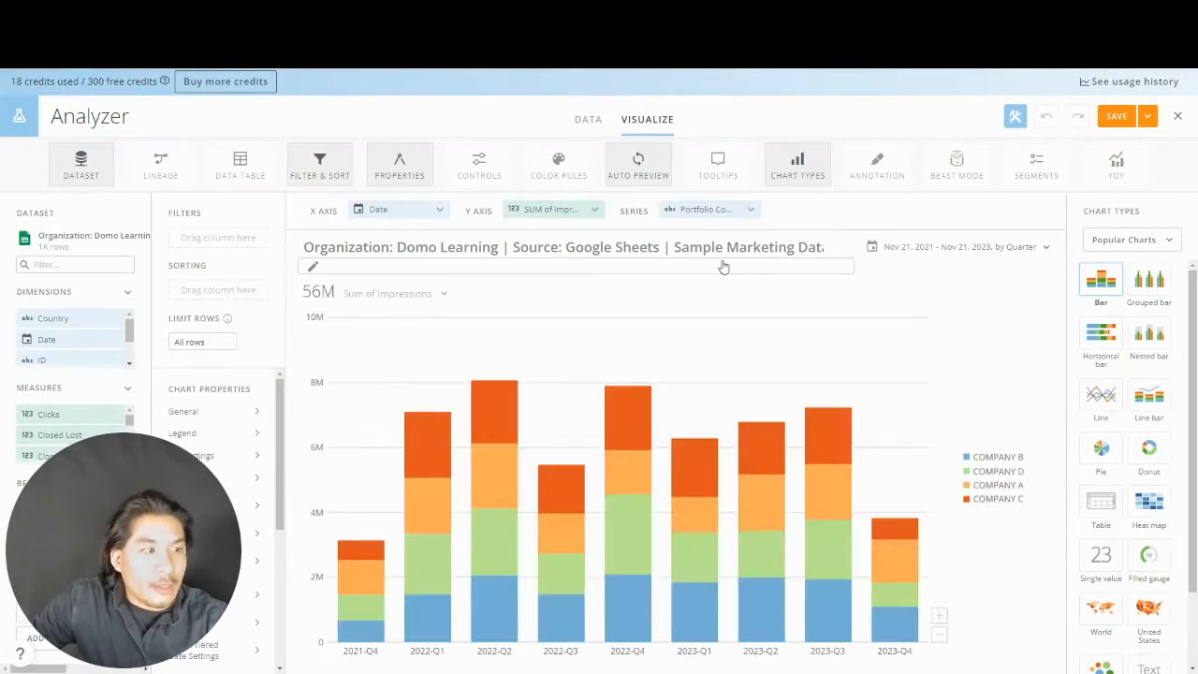
- Change the chart type to the period over period Grouped bar
click(1156, 241)
click(1123, 293)
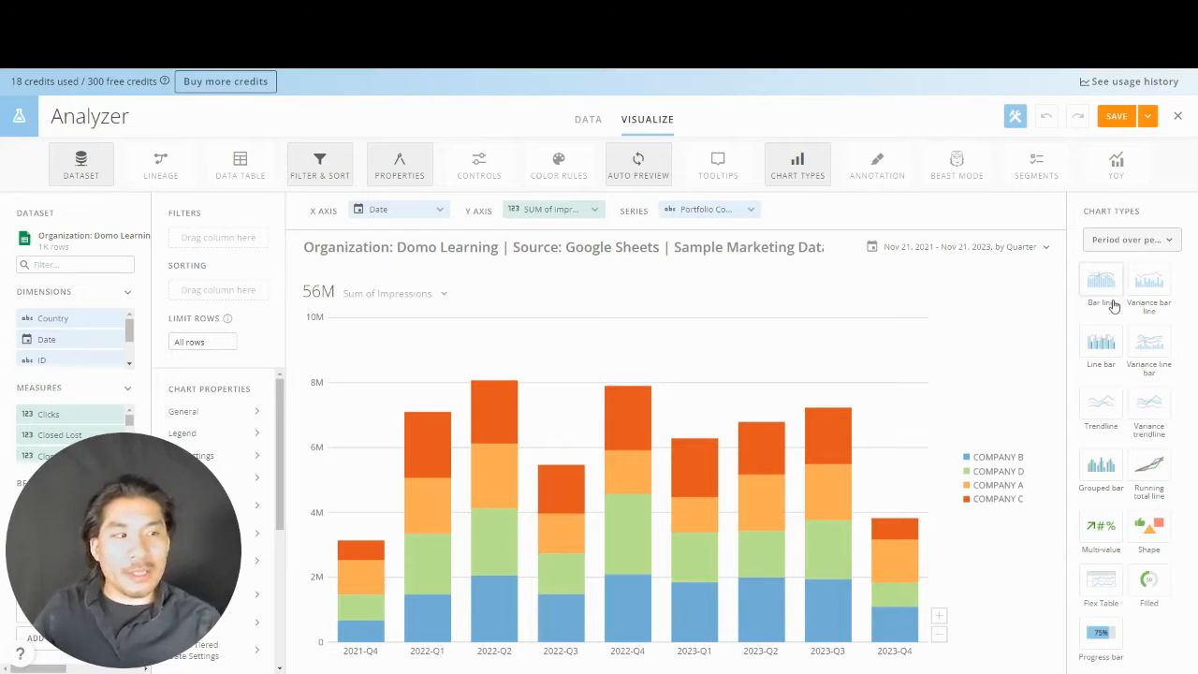
click(1103, 478)
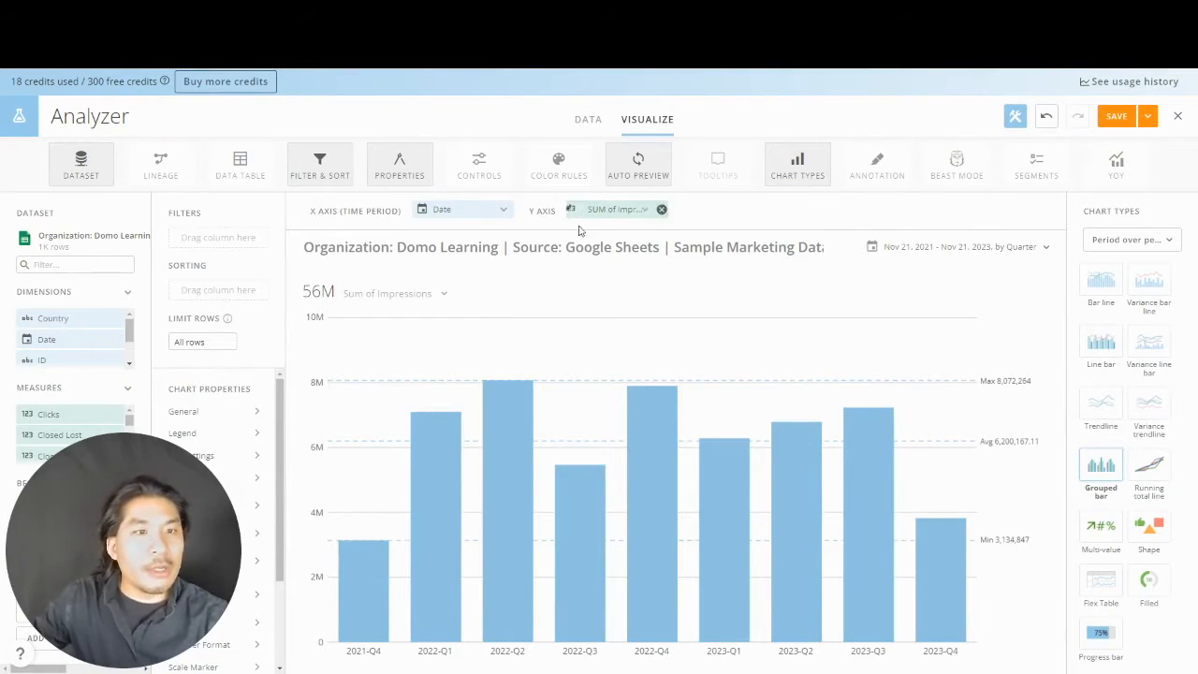
- Set the card title to "Revenue Year Over Year" and save it
click(561, 249)
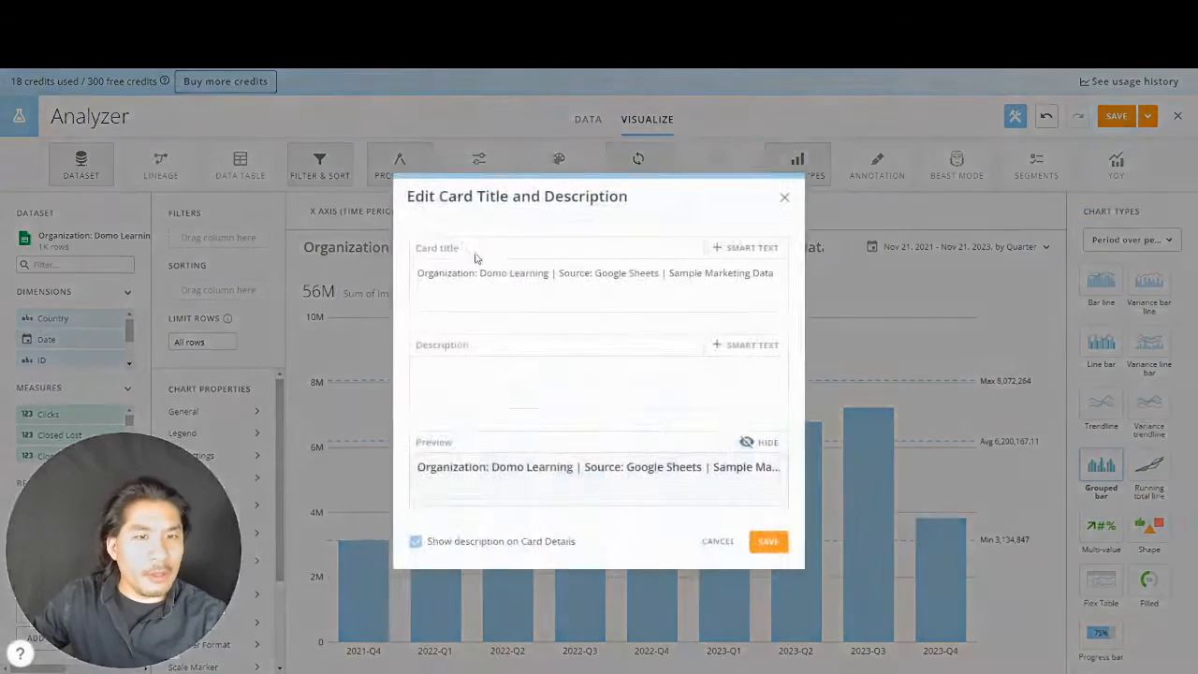
triple_click(526, 272)
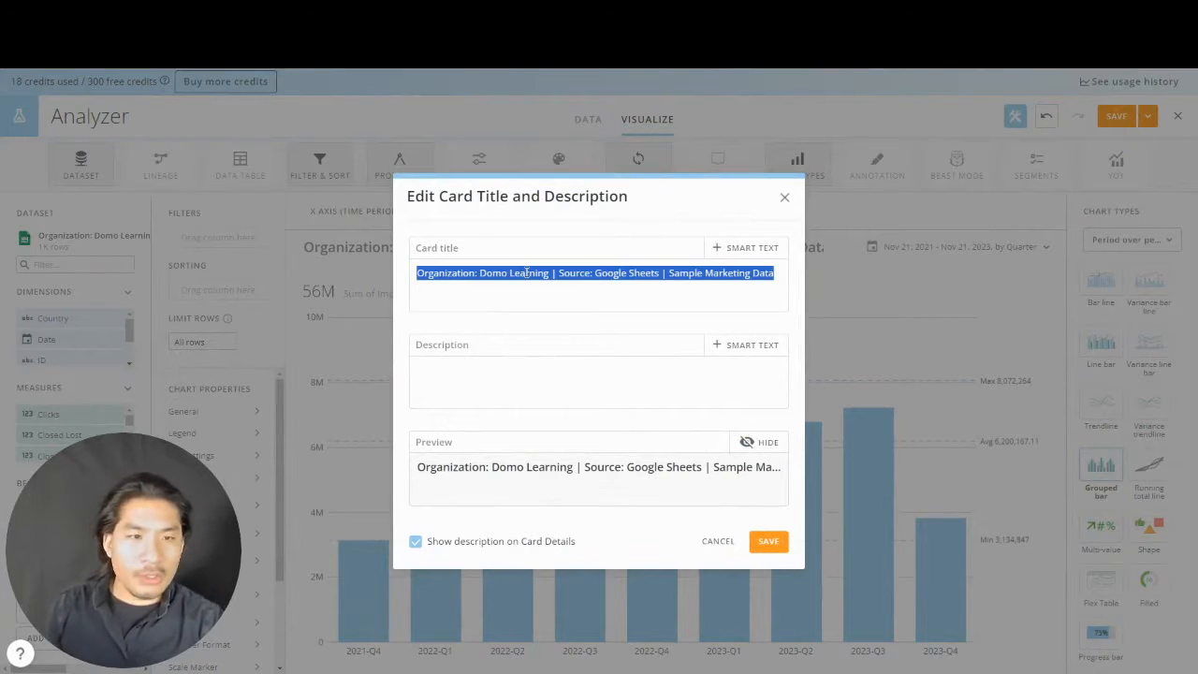
text(Revenue Year Over Year)
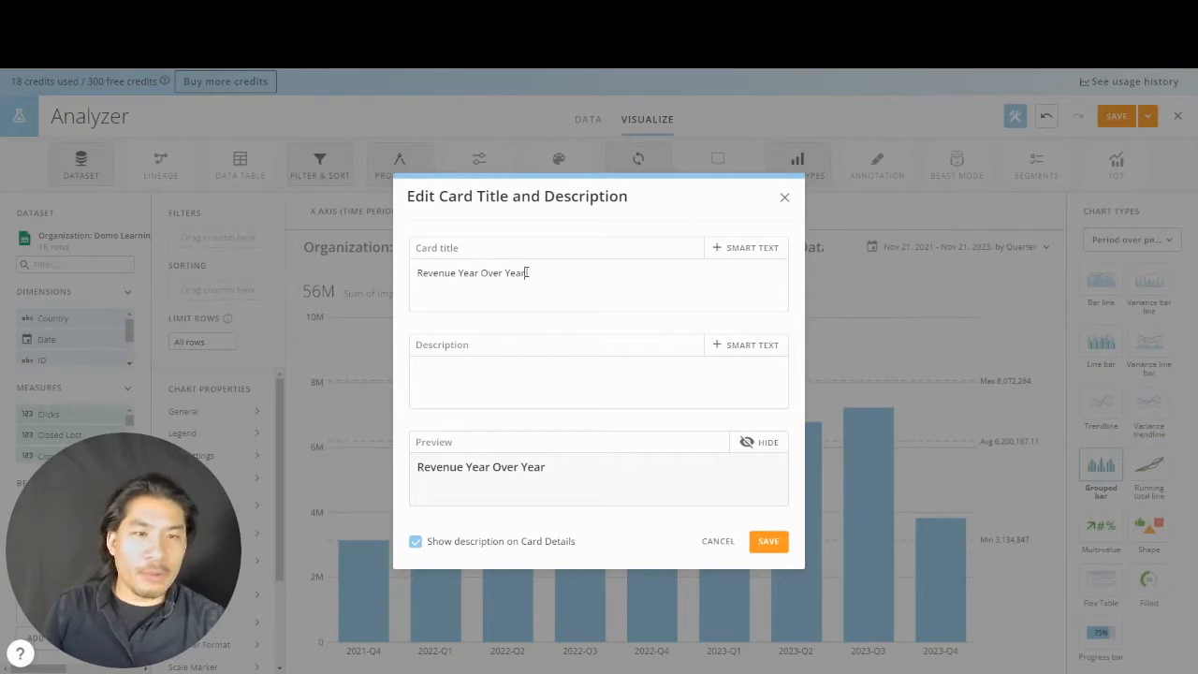
click(767, 542)
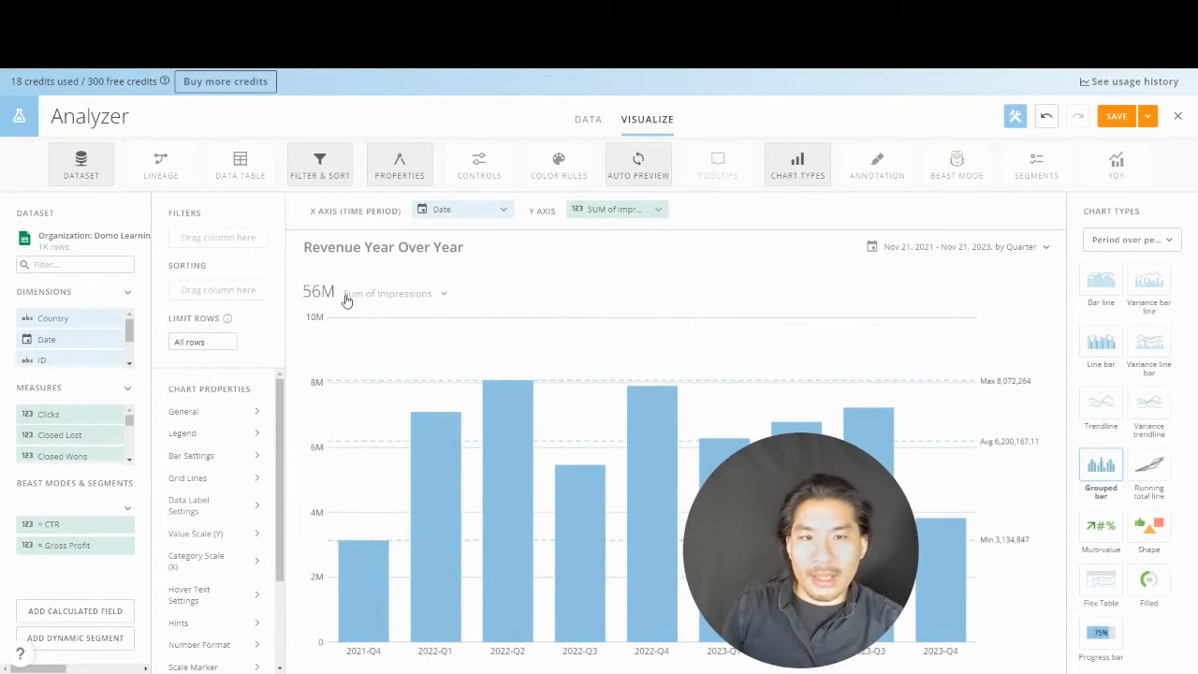
- Find the Revenue measure in the dataset and use it for the Y axis in place of Impressions
click(83, 264)
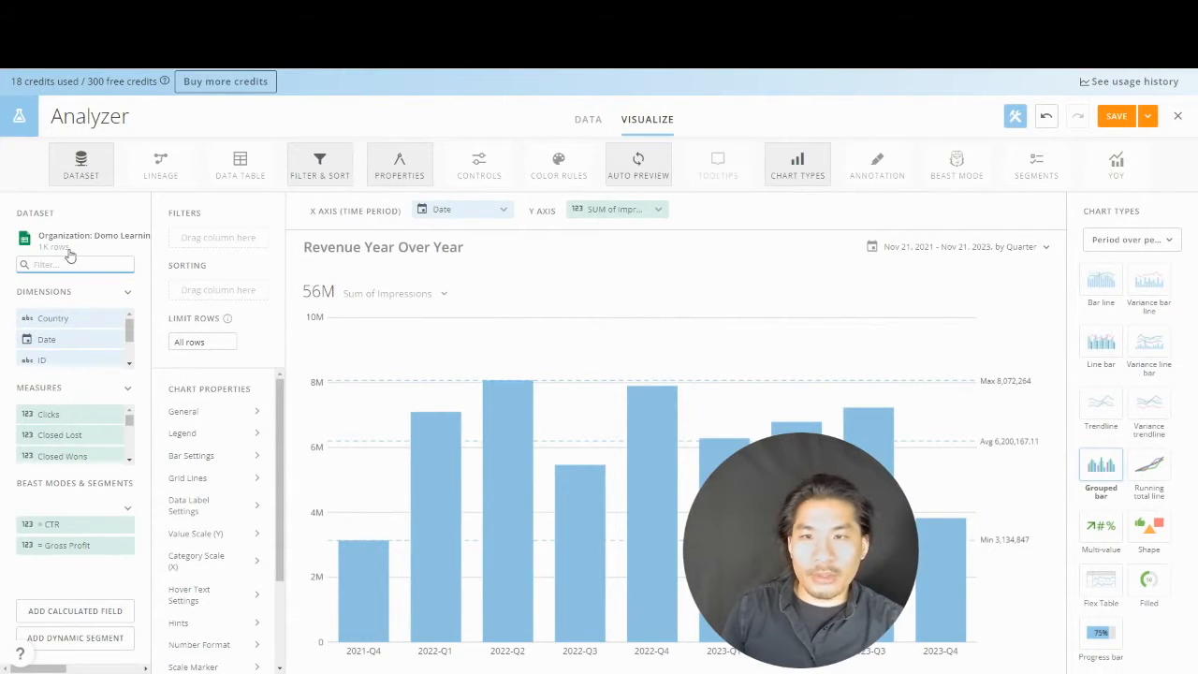
text(re)
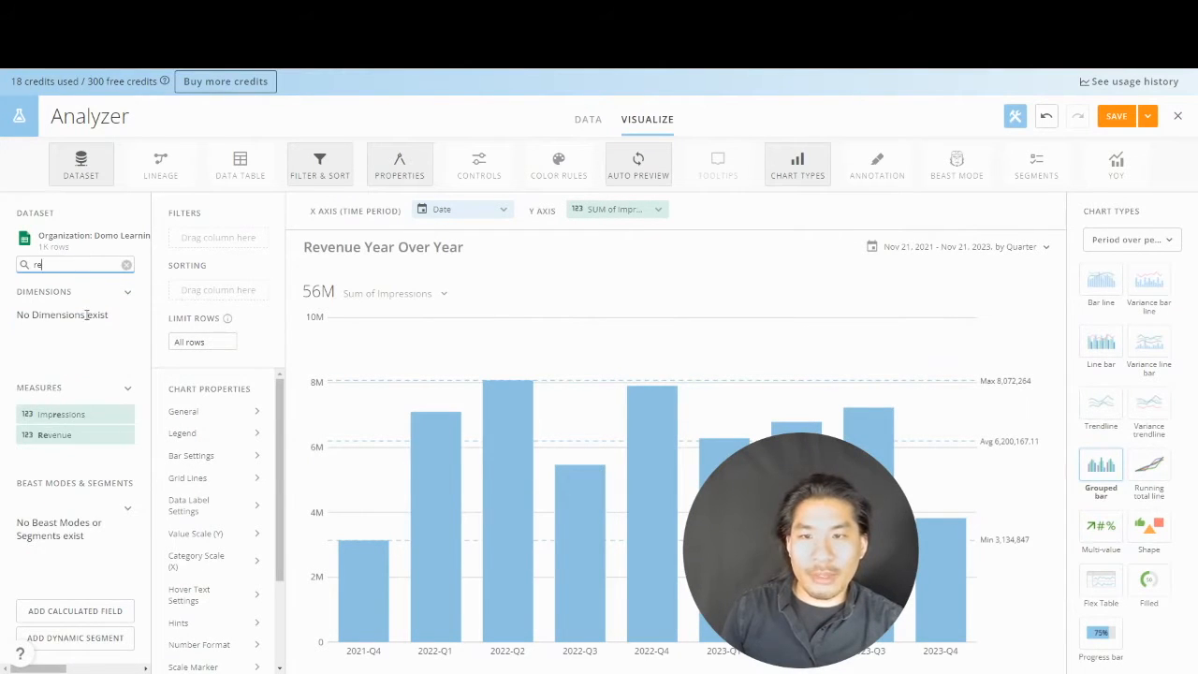
drag(92, 436, 639, 215)
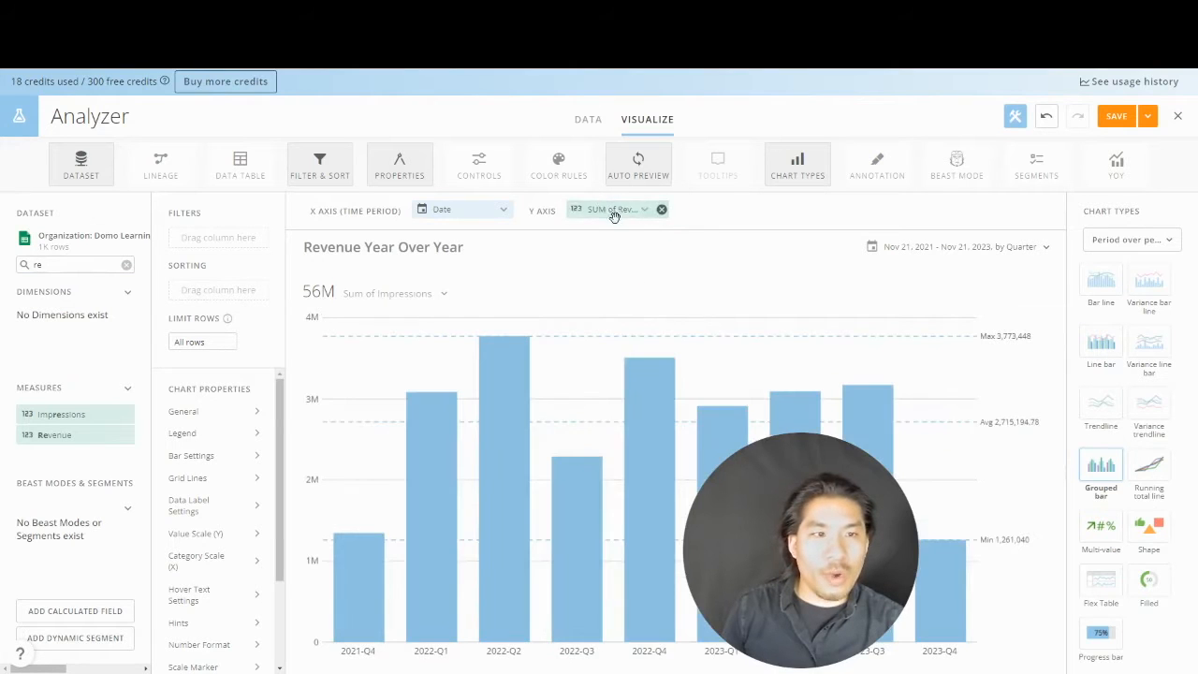
- Format the Y axis Revenue values as Currency in $ with 0 decimals
click(623, 208)
click(614, 376)
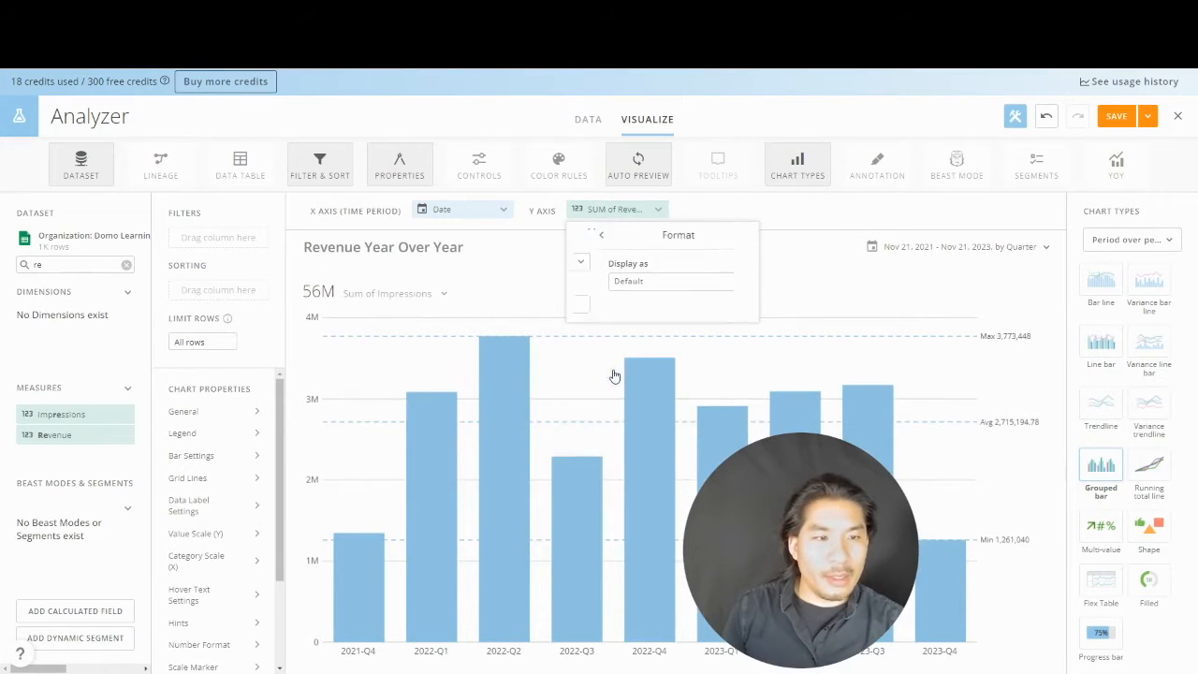
click(636, 283)
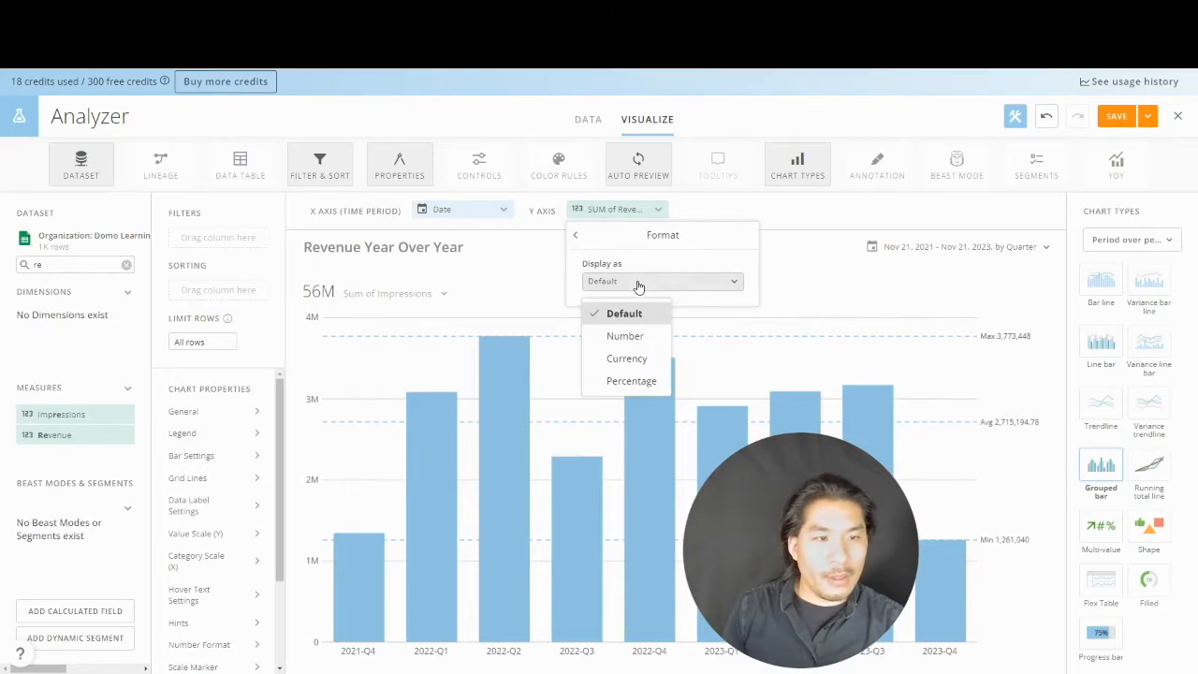
click(636, 360)
click(633, 342)
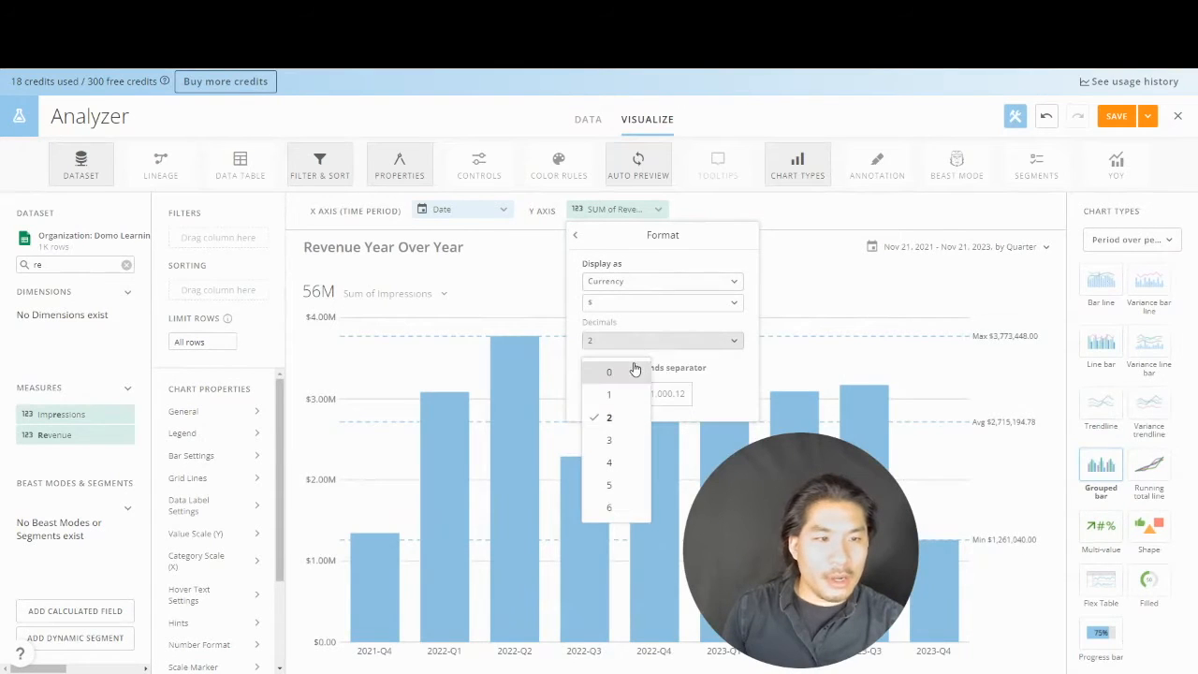
click(633, 370)
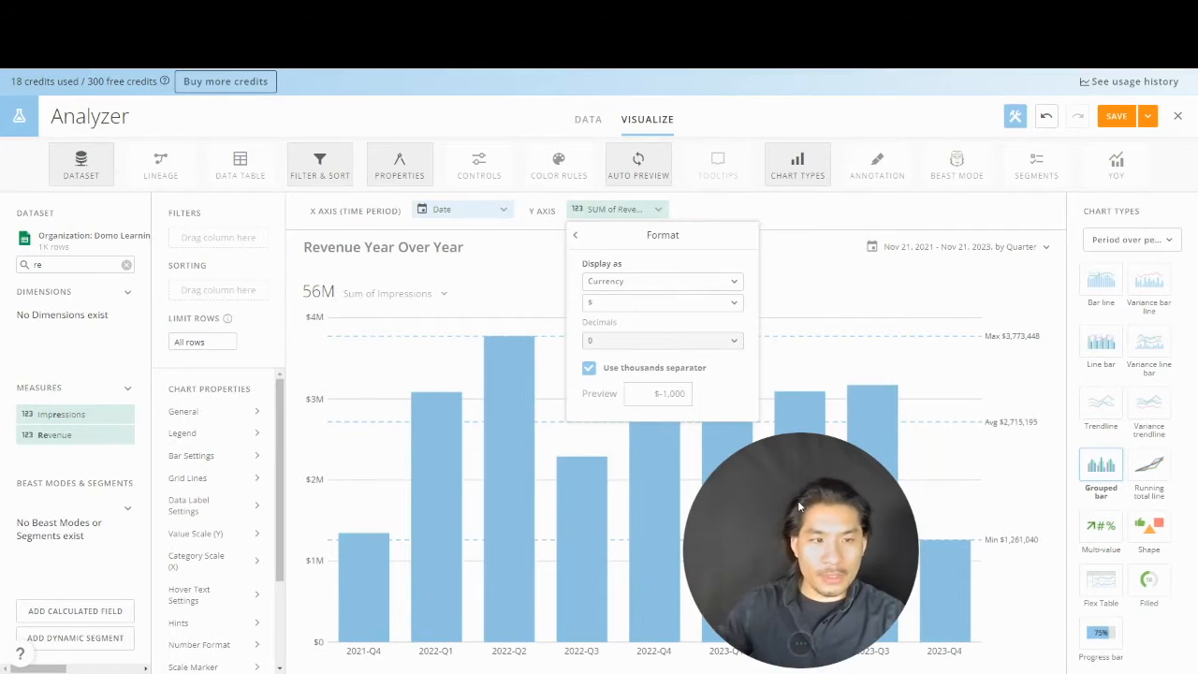
- Reset the summary number so that it uses all values of the Revenue column
click(447, 295)
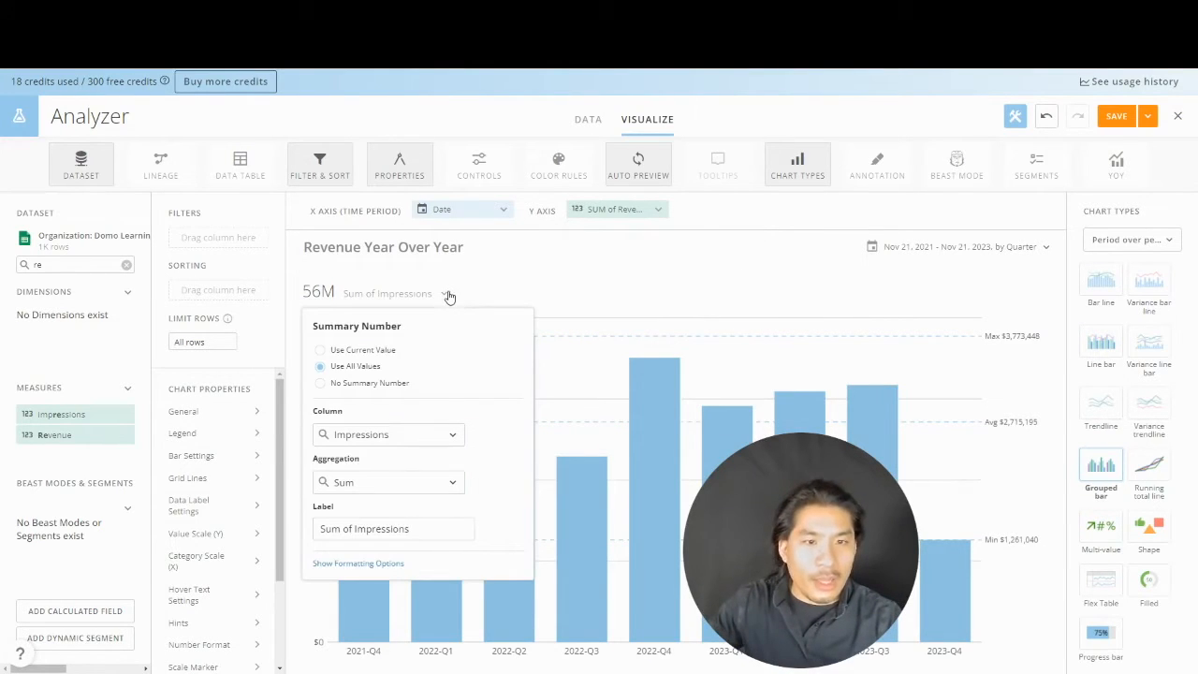
click(365, 383)
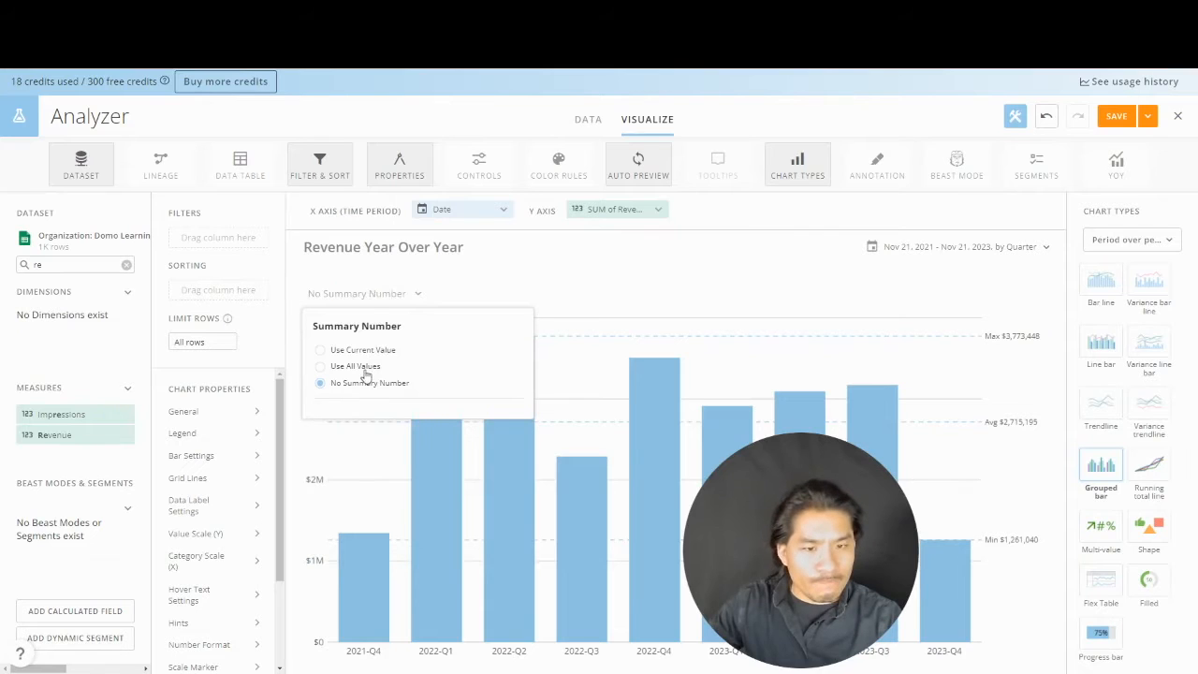
click(363, 368)
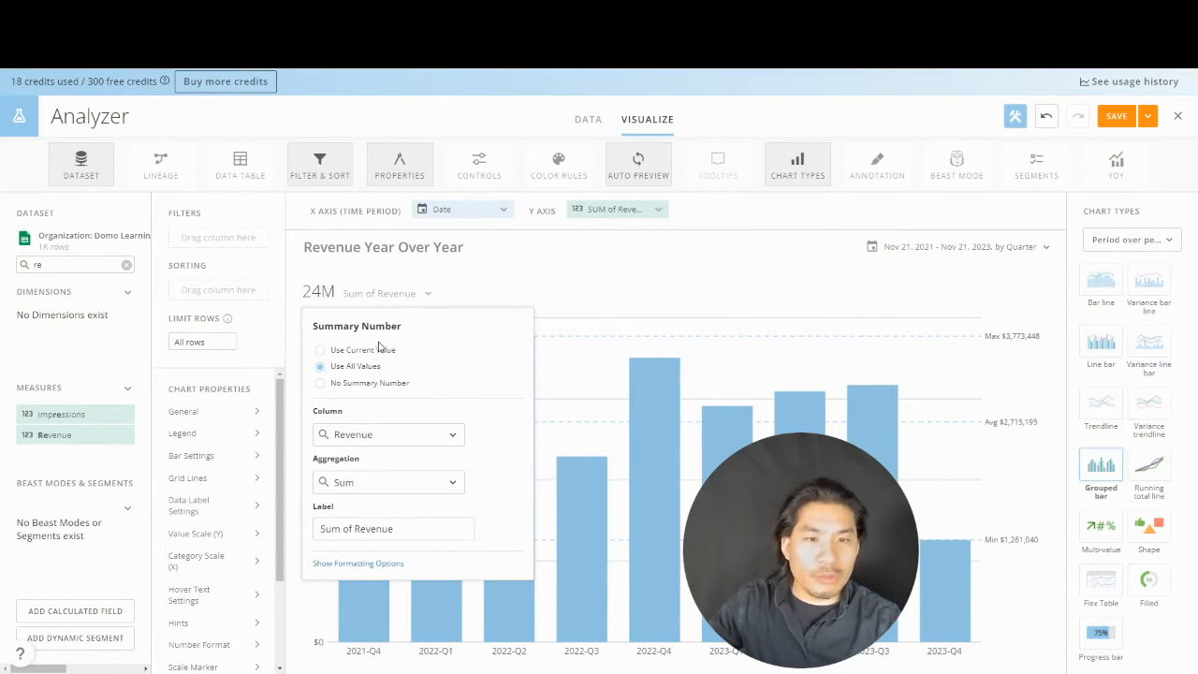
click(379, 347)
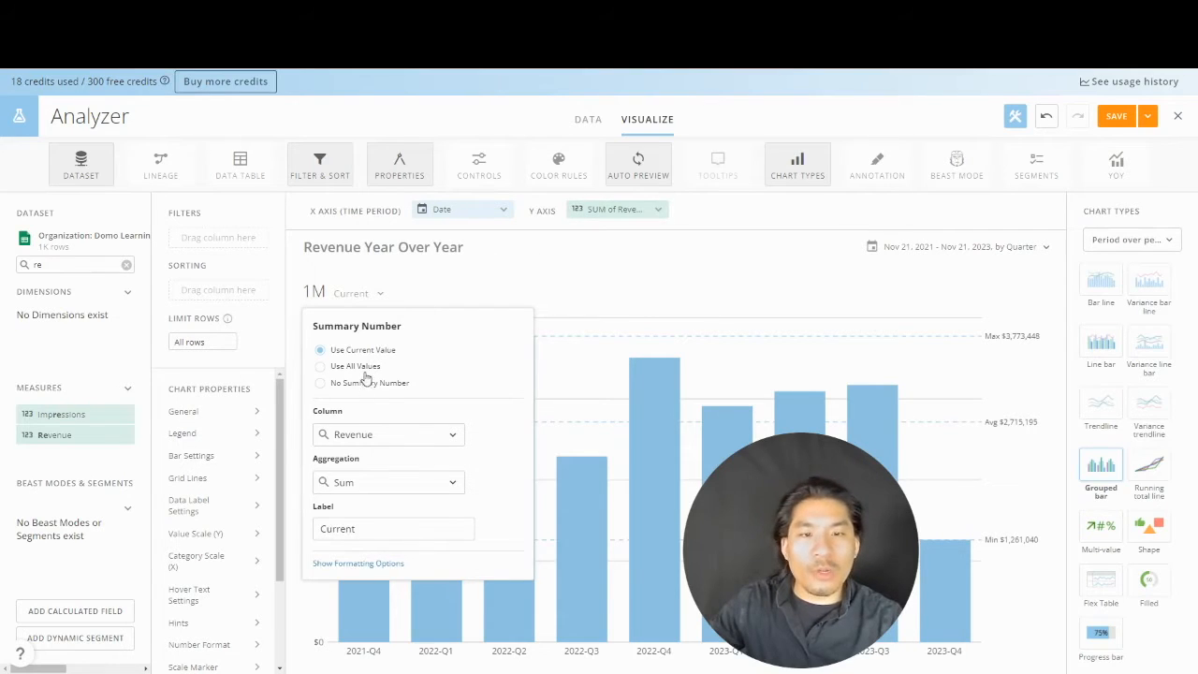
click(354, 365)
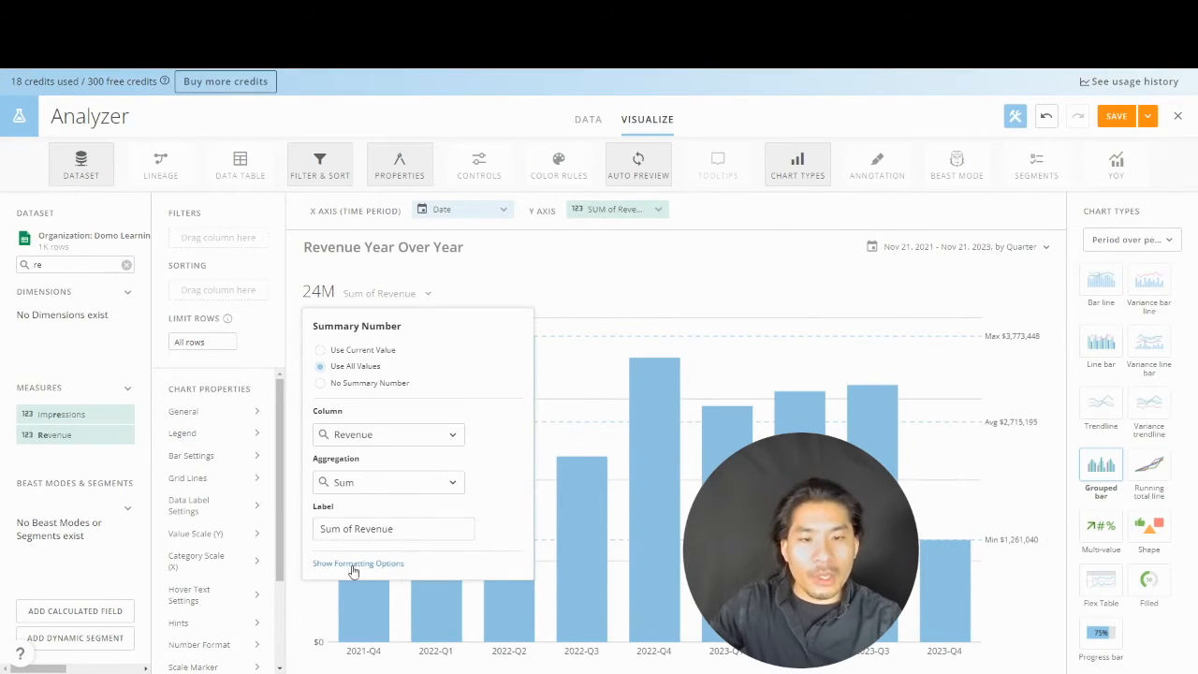
click(365, 486)
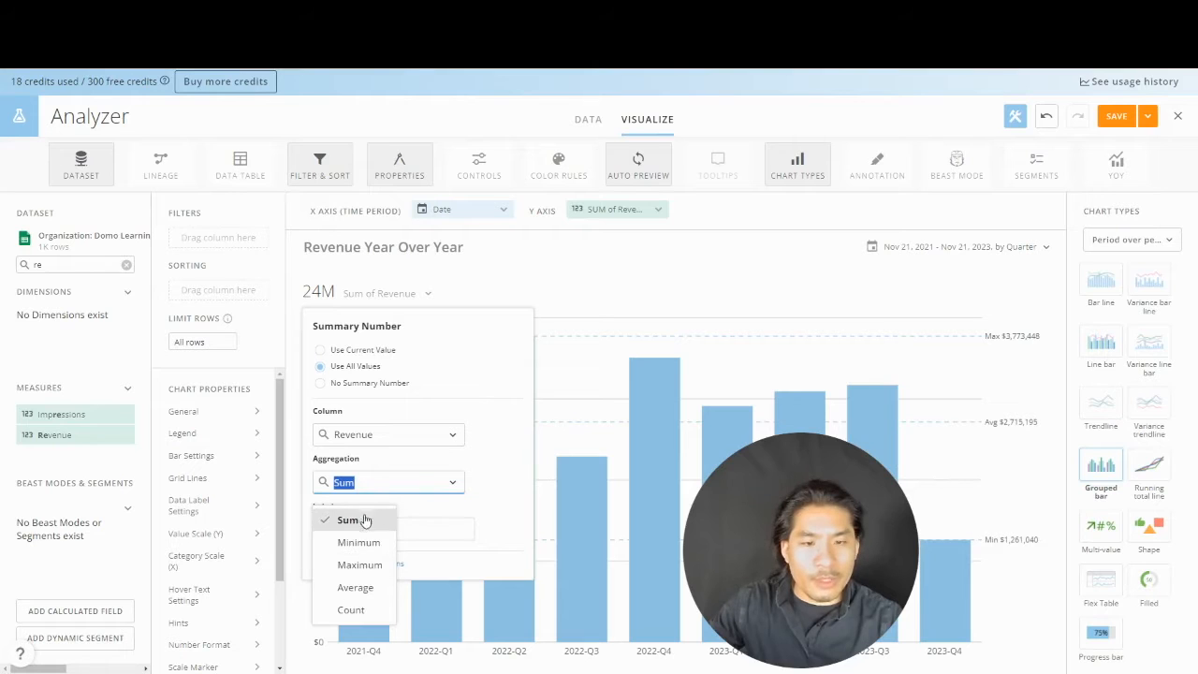
click(426, 564)
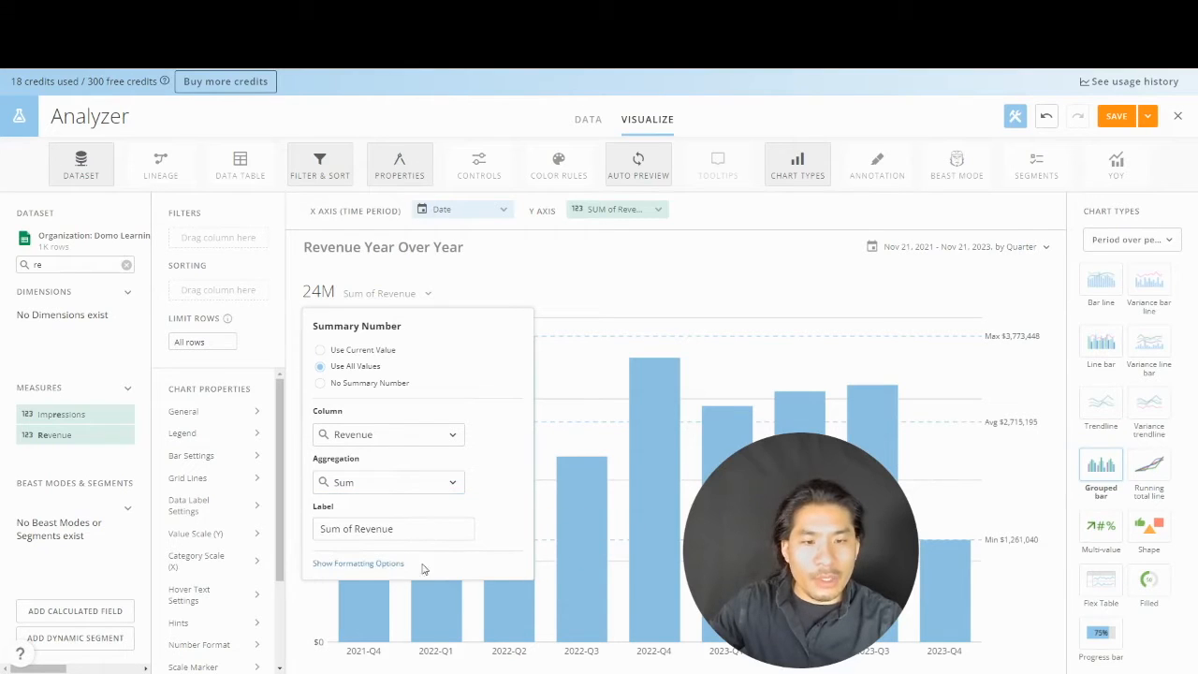
- Display the summary number as Currency and shorten its label to "Revenue"
click(361, 564)
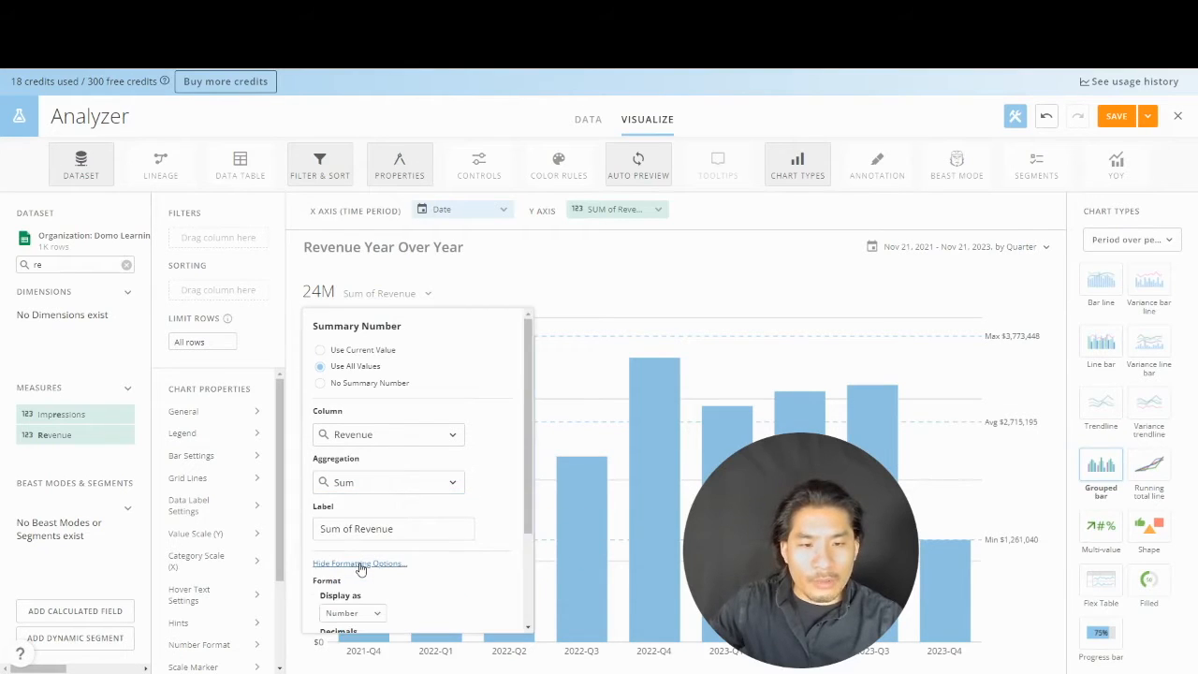
scroll(370, 561, down, 2)
click(362, 485)
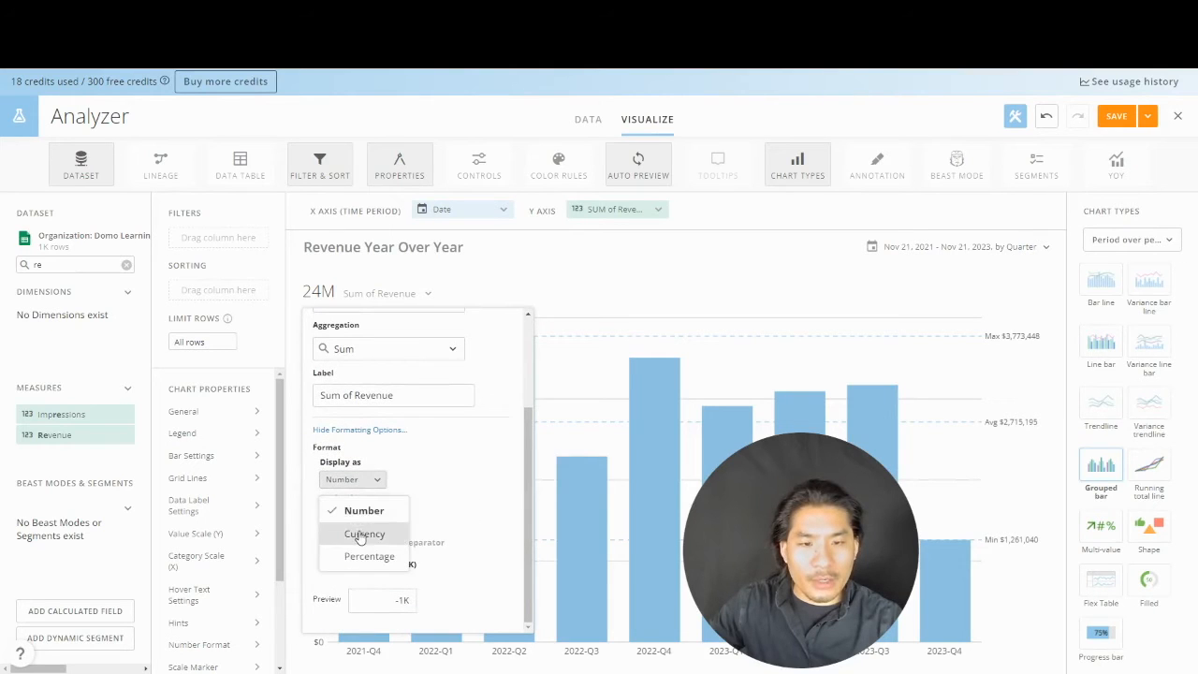
click(364, 533)
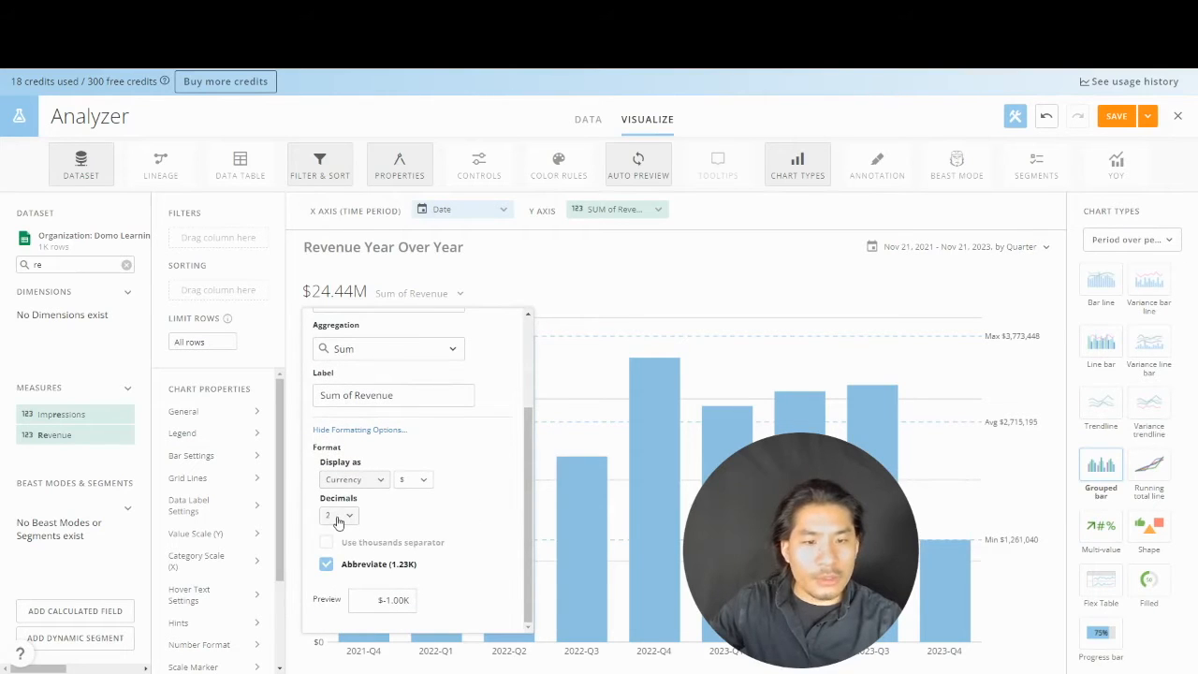
drag(356, 394, 306, 396)
key(BackSpace)
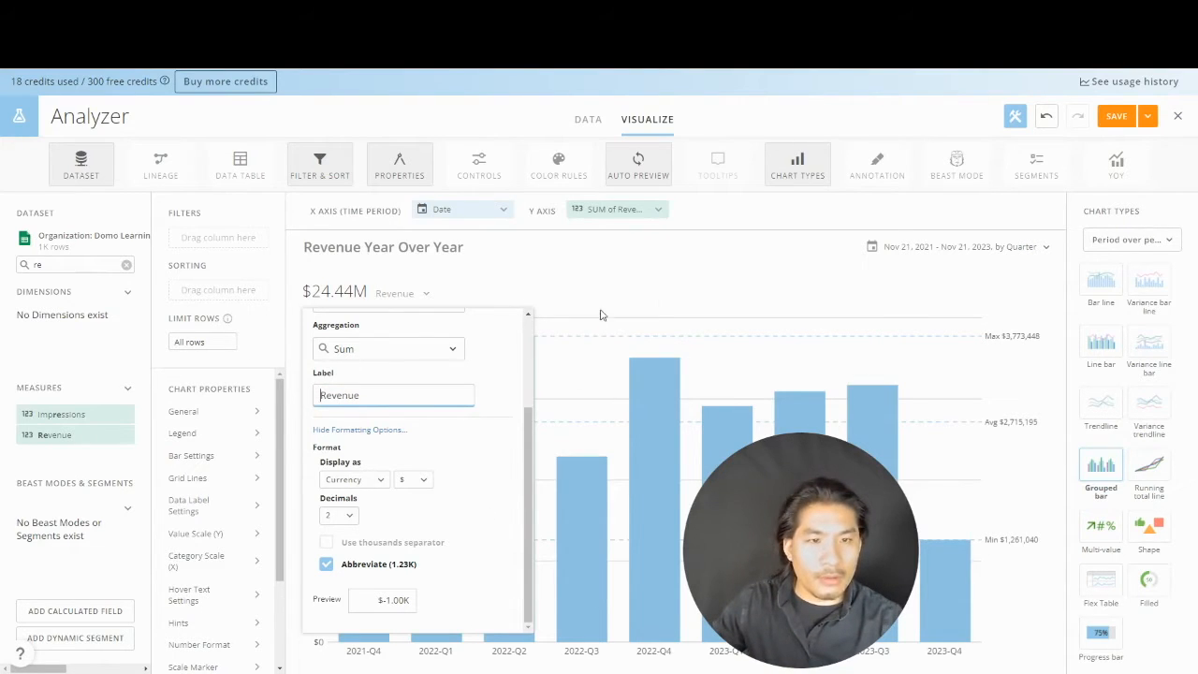
click(686, 295)
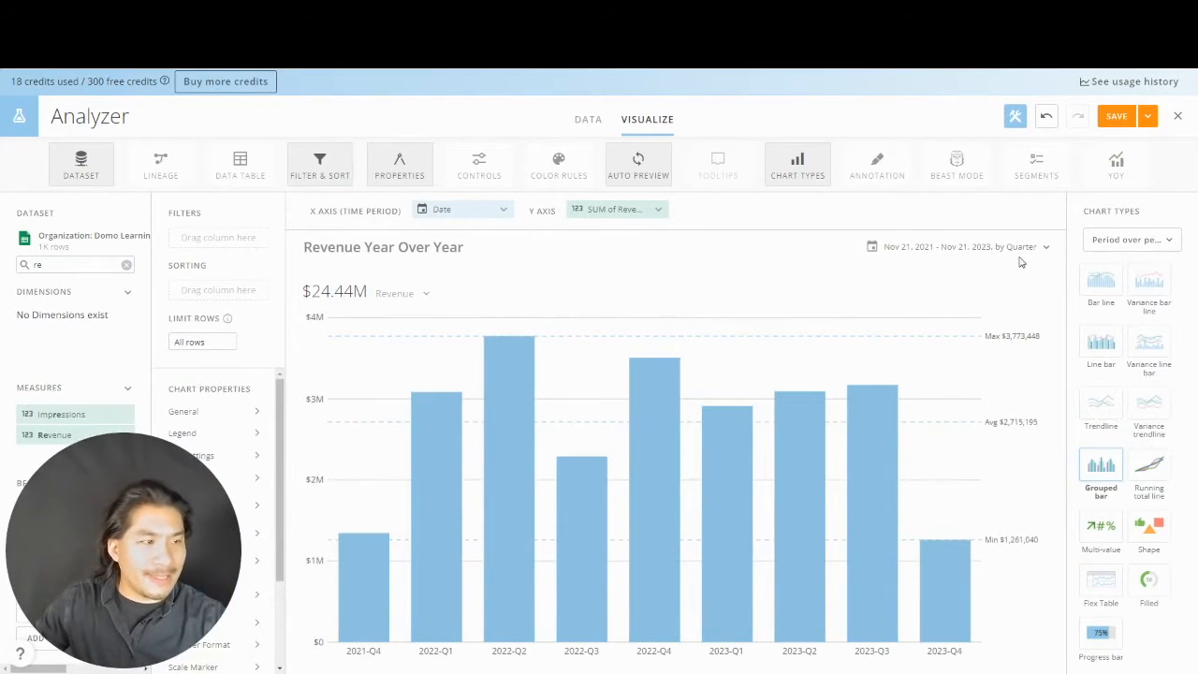
- Set the chart's date range to This Year and graph it by Month
click(964, 248)
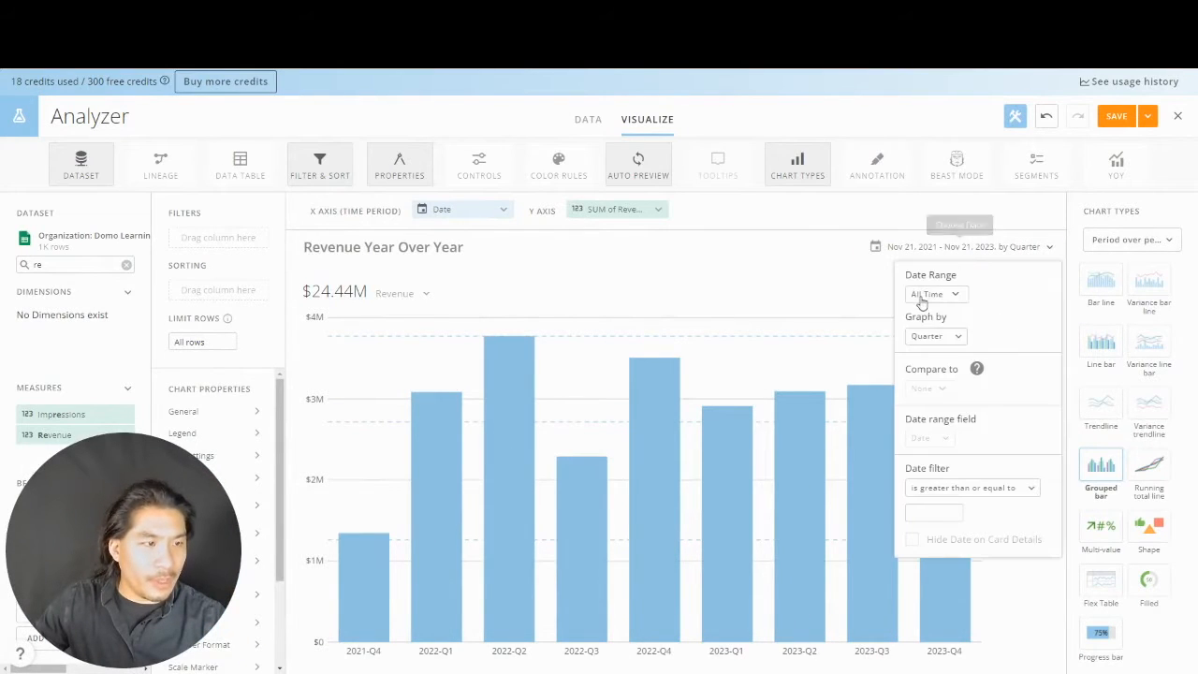
click(926, 294)
click(930, 356)
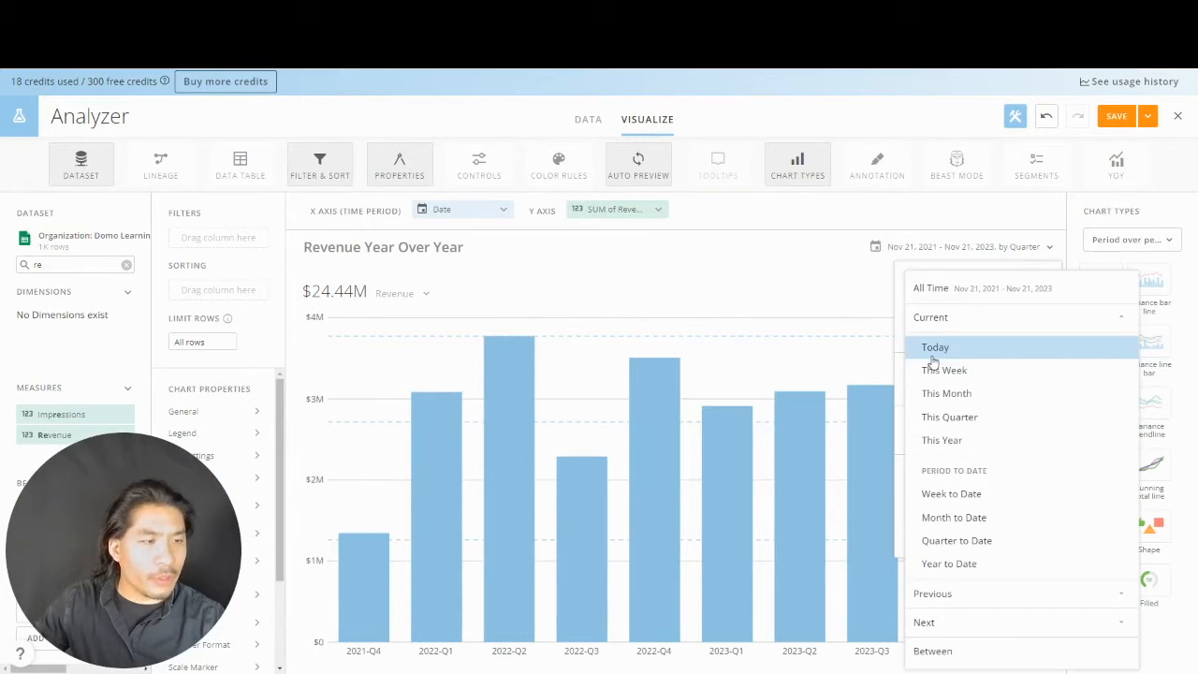
click(950, 442)
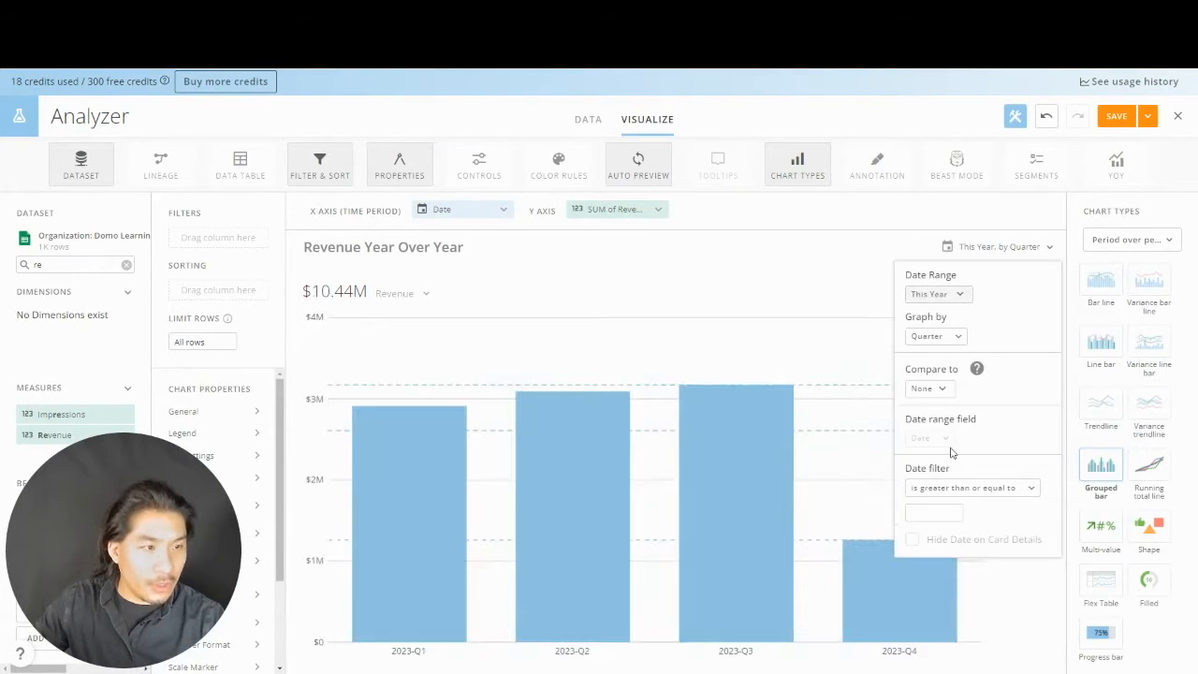
click(947, 335)
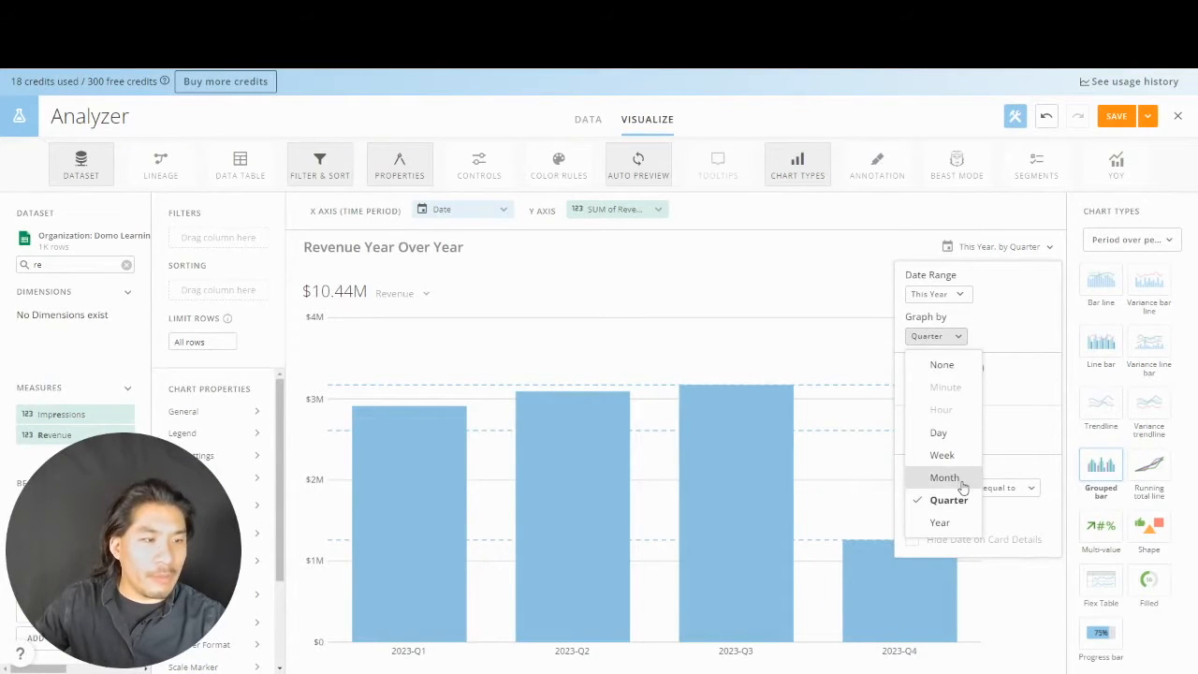
click(945, 478)
- Compare the chart to the previous period using Year over Year (YoY), 1 year ago
click(942, 390)
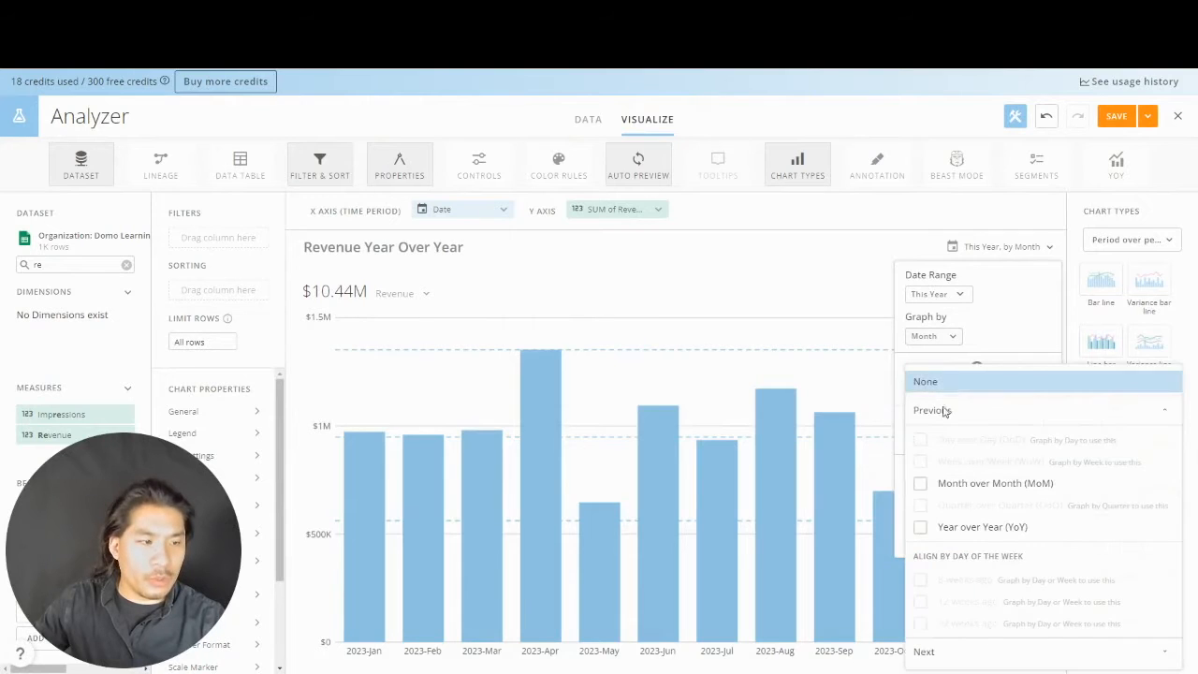
click(920, 529)
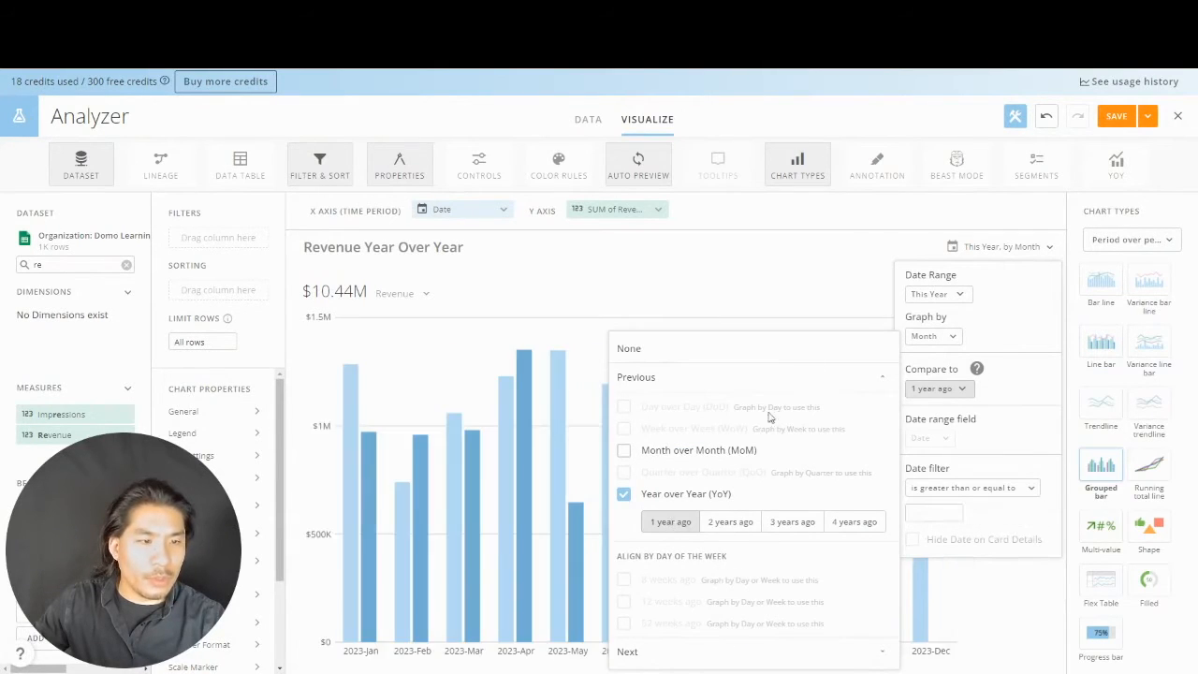
click(976, 230)
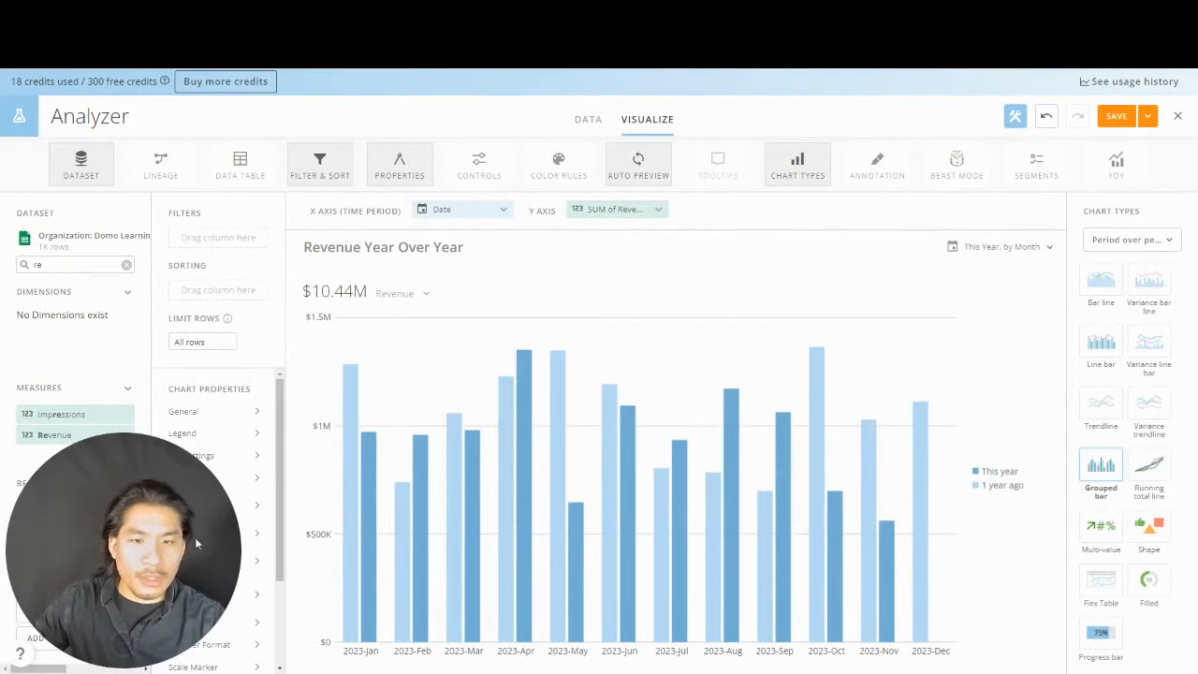
drag(195, 537, 1177, 213)
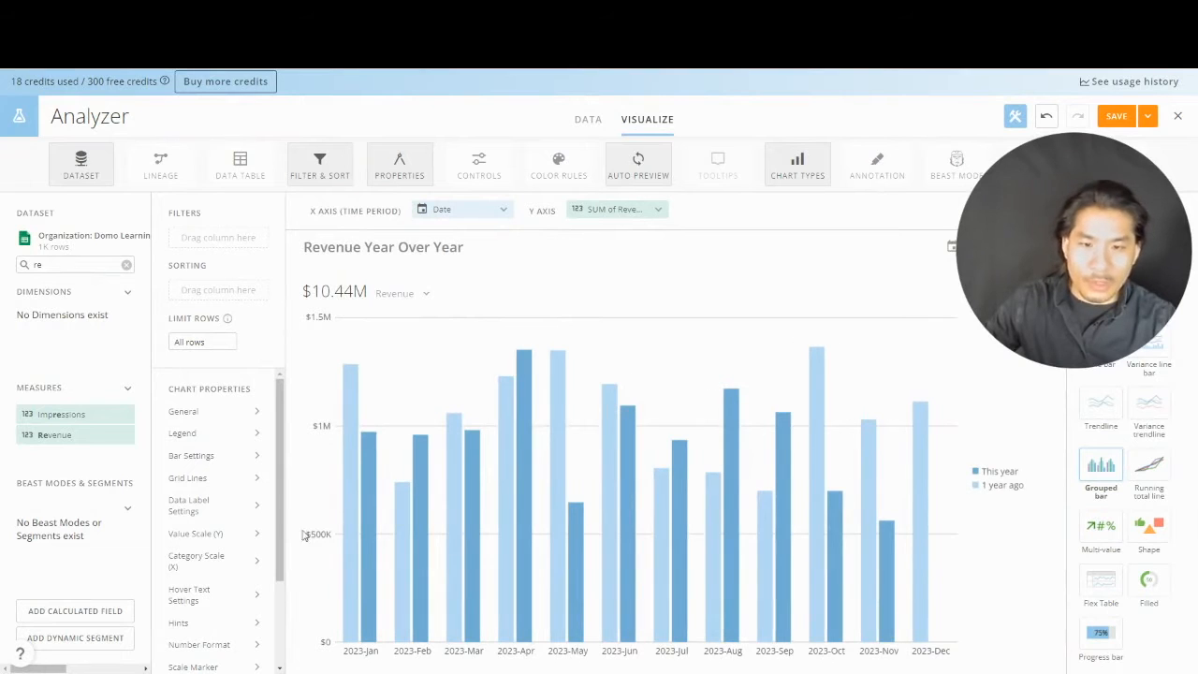
- Create a color rule in the chart properties that fills the "1 year ago" column with light gray D1D1D1
scroll(203, 599, down, 2)
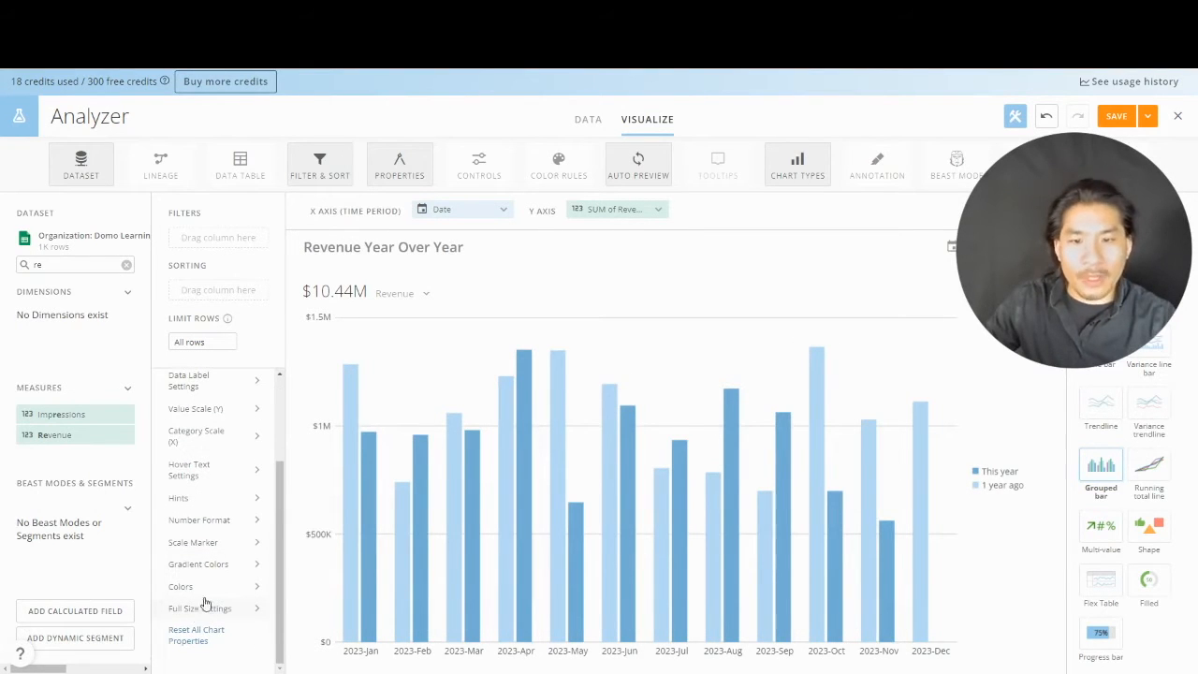
click(208, 587)
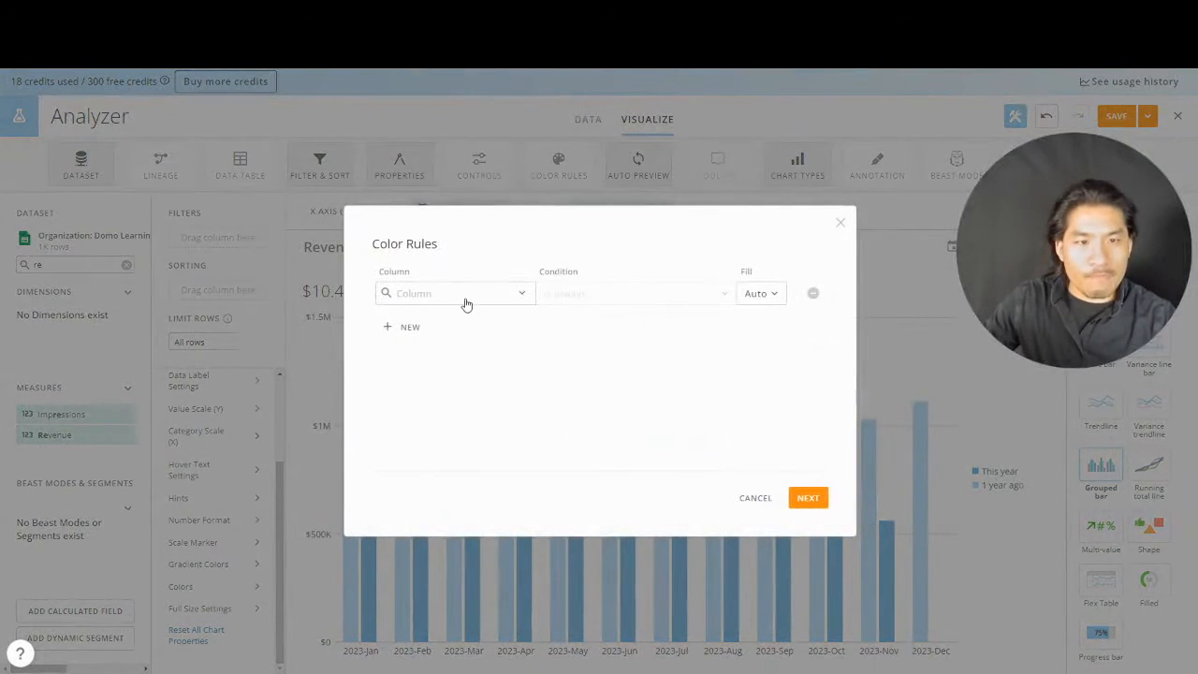
click(466, 300)
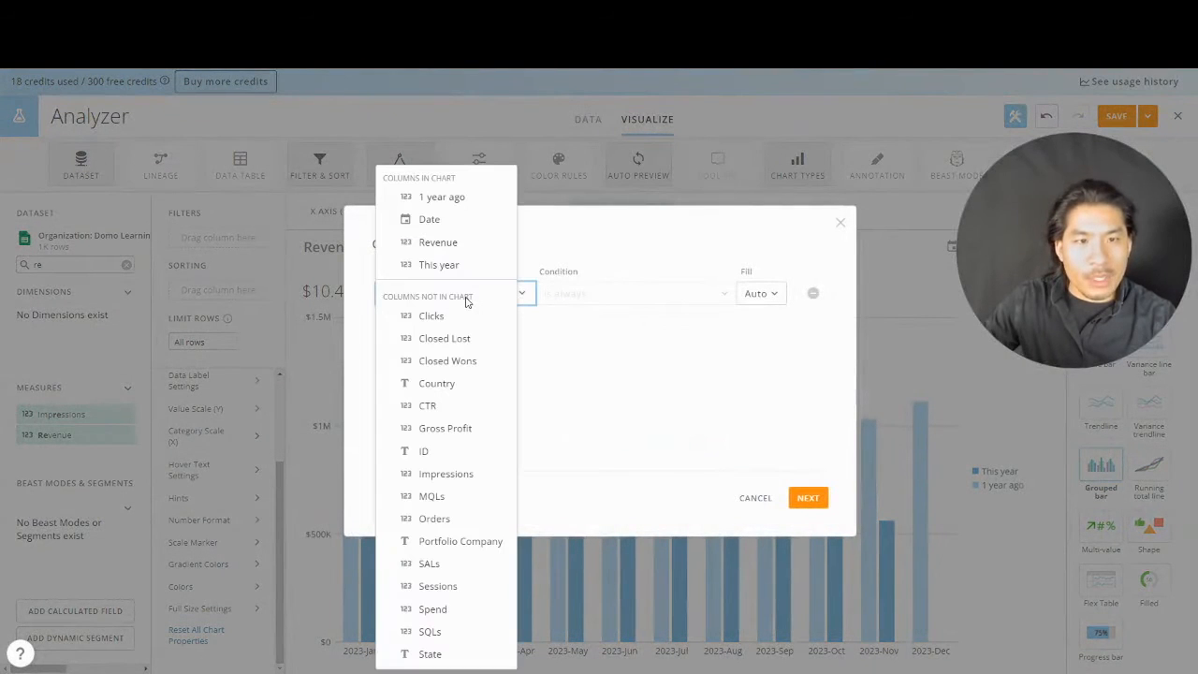
click(460, 198)
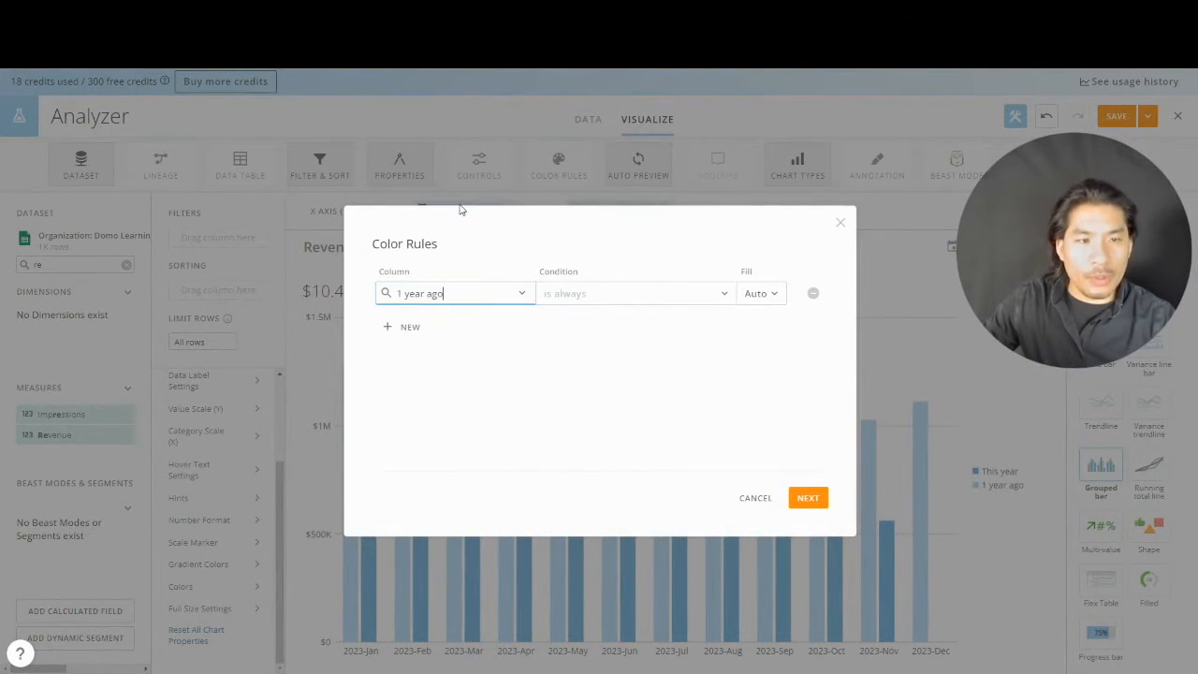
click(754, 294)
click(786, 560)
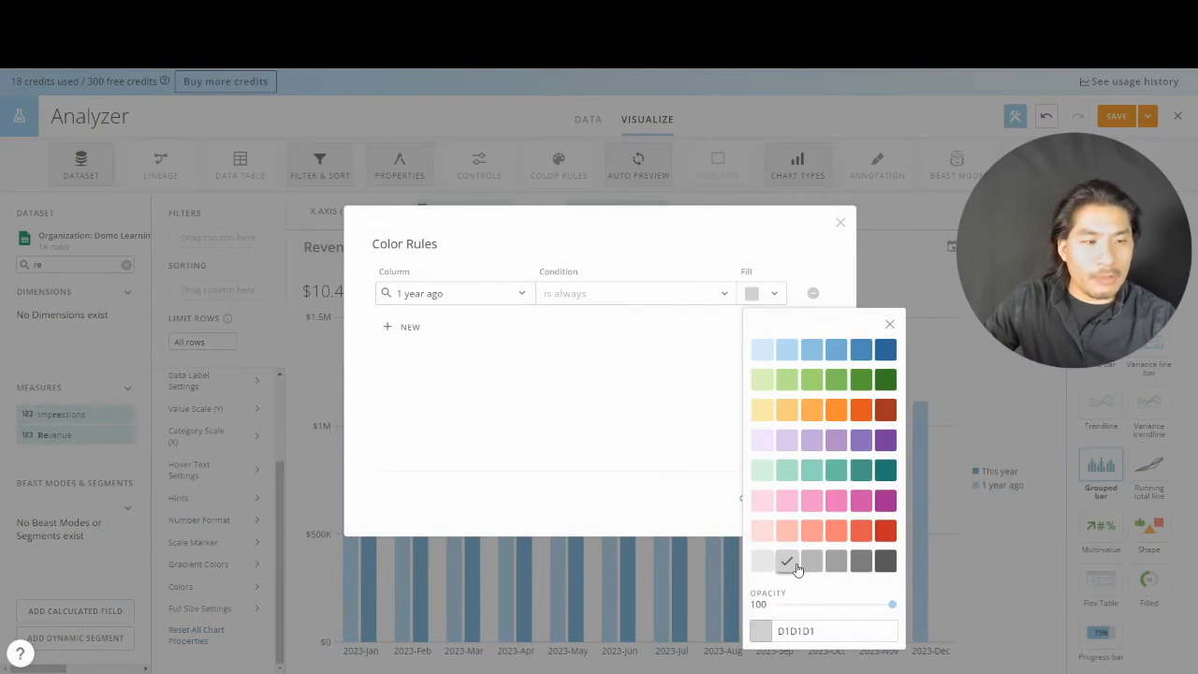
click(702, 410)
- Add a color rule that fills the "This year" column with the darkest blue and apply the color rules to only this card
click(417, 327)
click(440, 325)
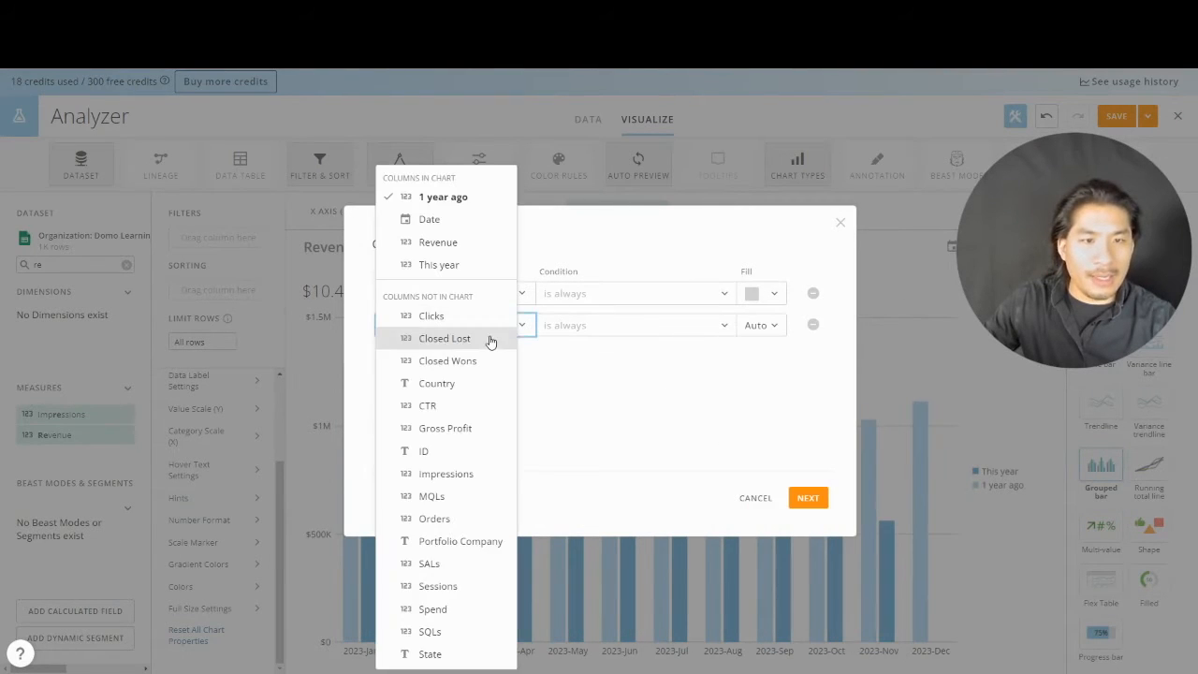
click(469, 266)
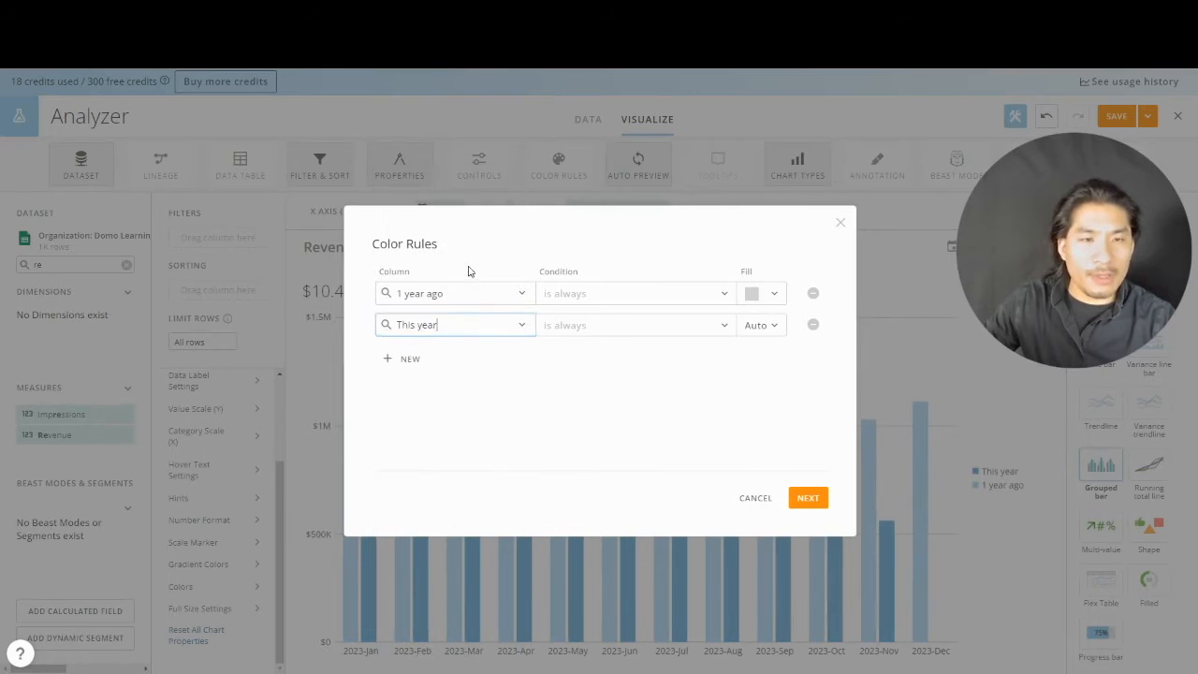
click(762, 327)
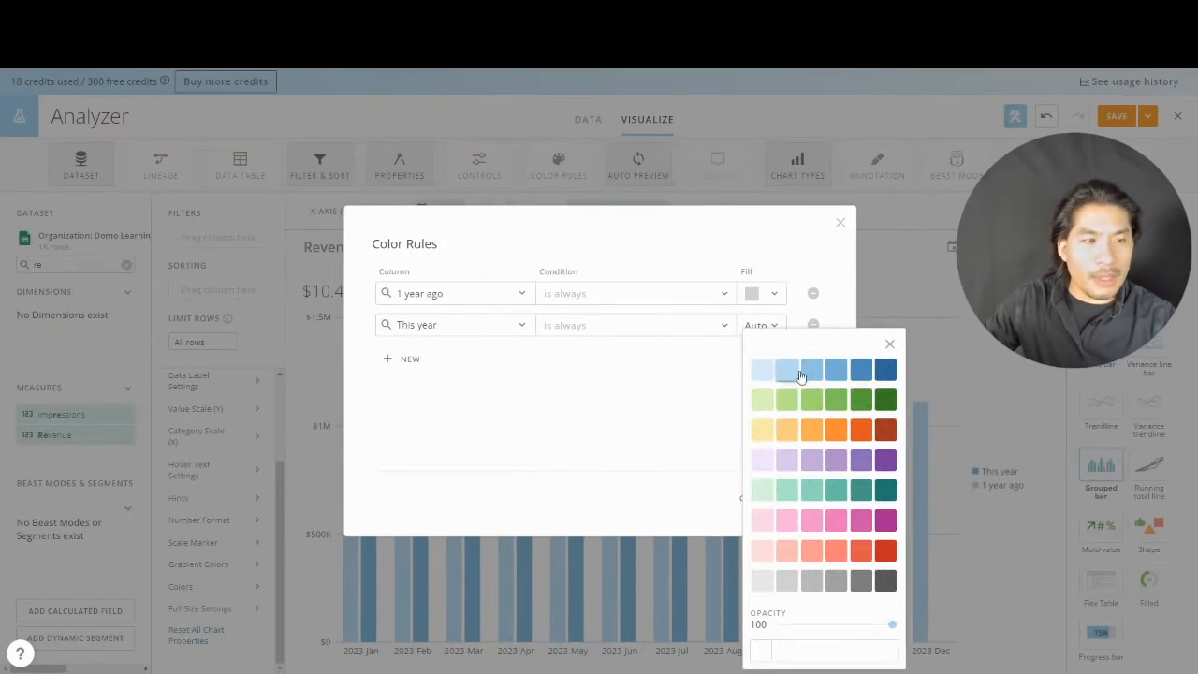
click(885, 371)
click(643, 412)
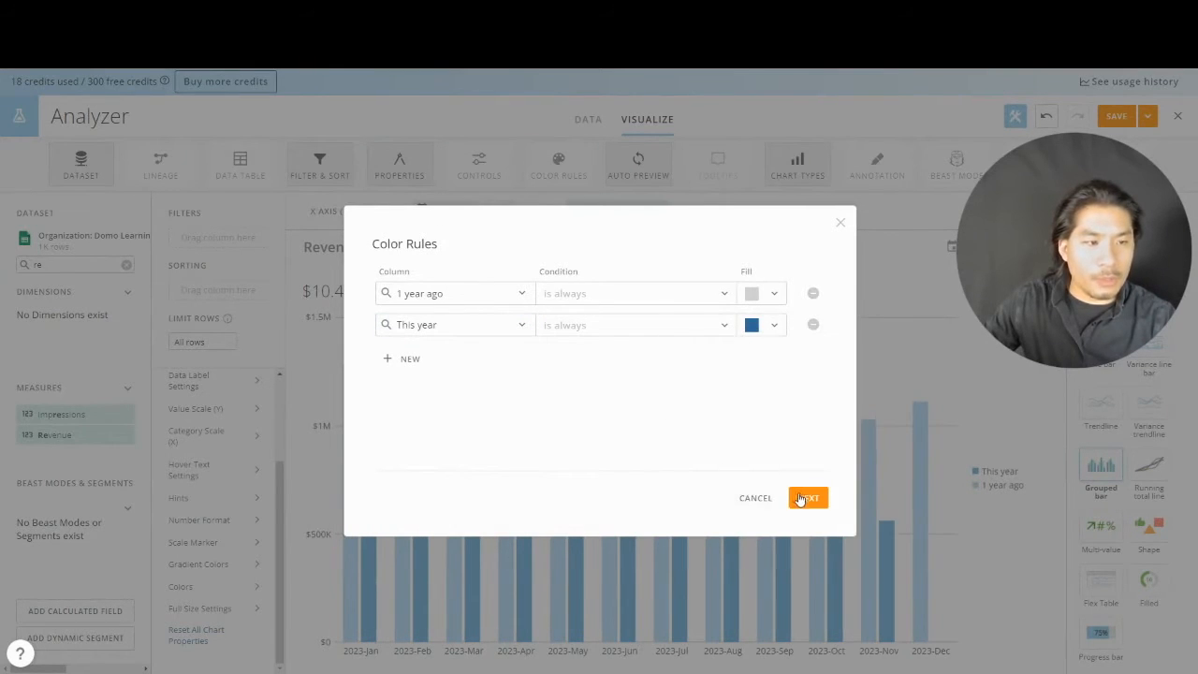
click(802, 498)
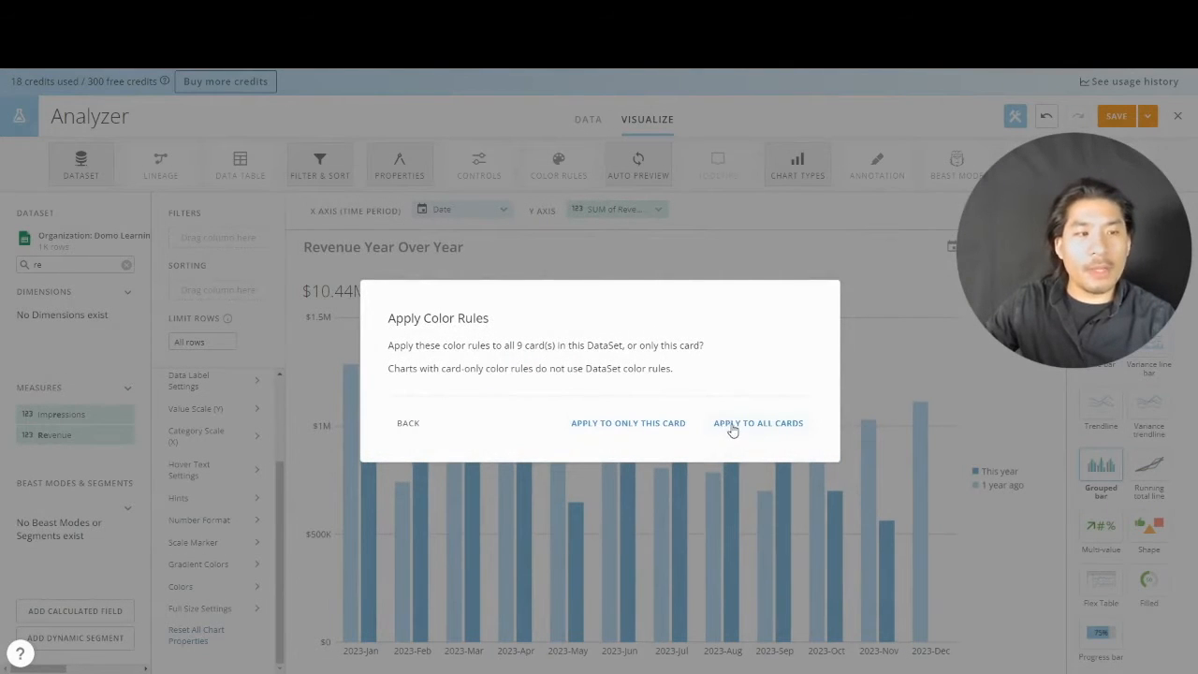
click(664, 423)
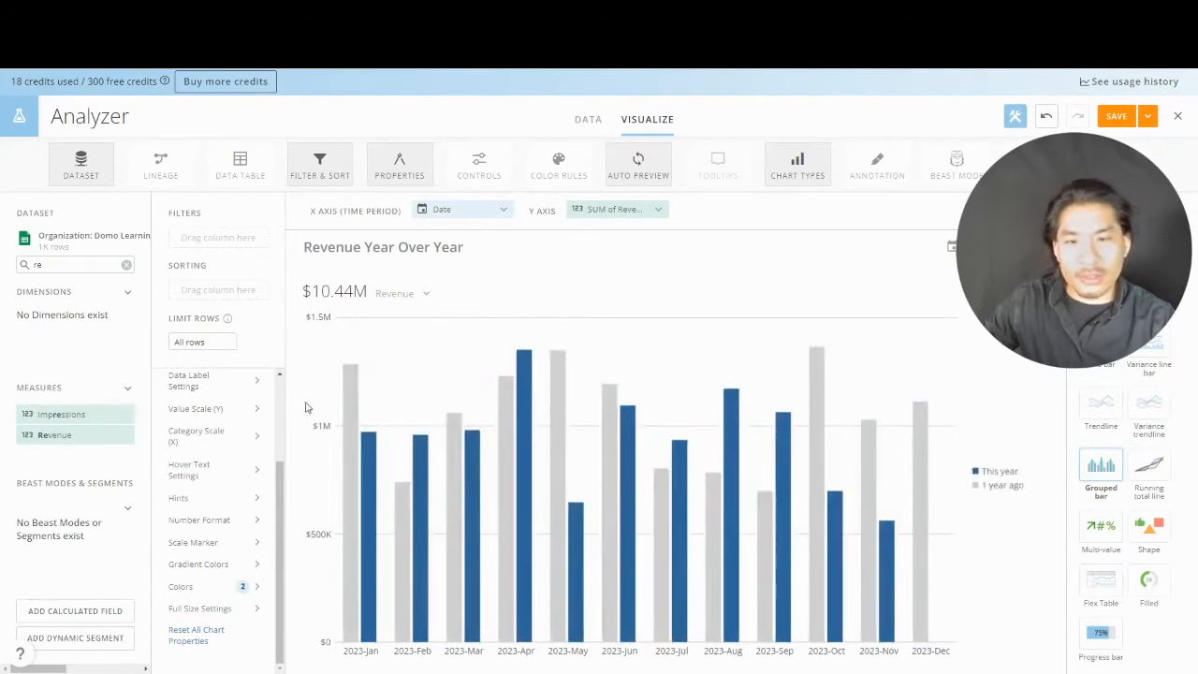
- Set the legend position to Bottom for both portrait and landscape views and reverse the legend layout order
scroll(214, 535, up, 5)
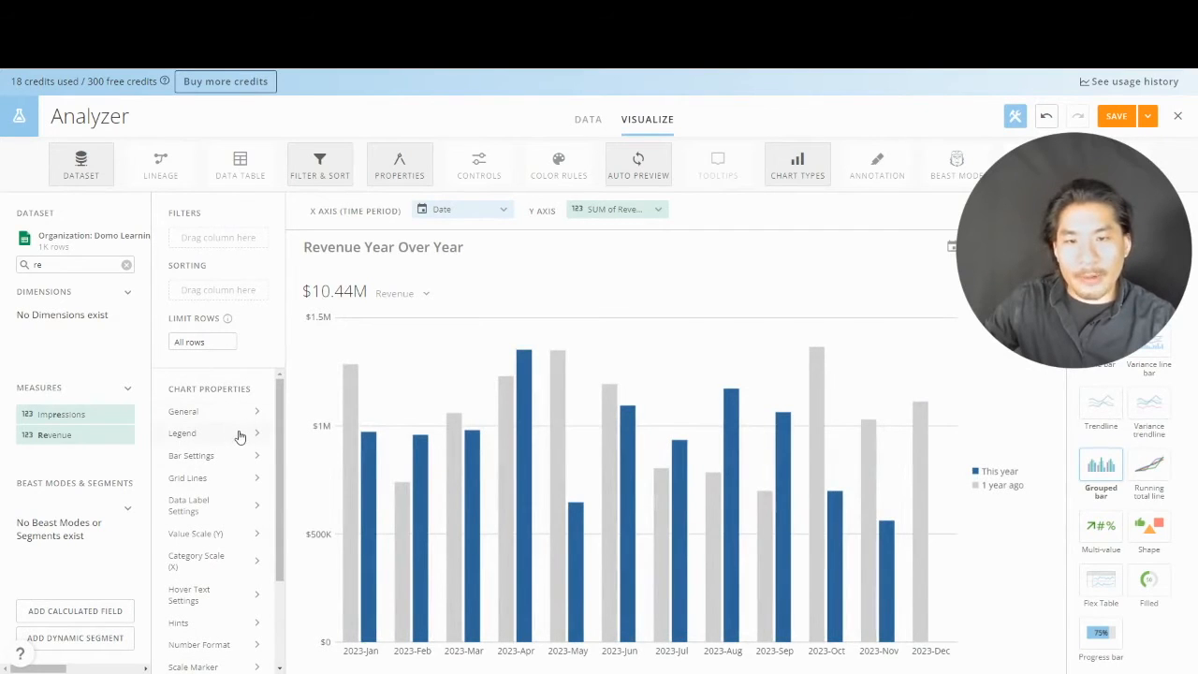
click(241, 433)
click(424, 404)
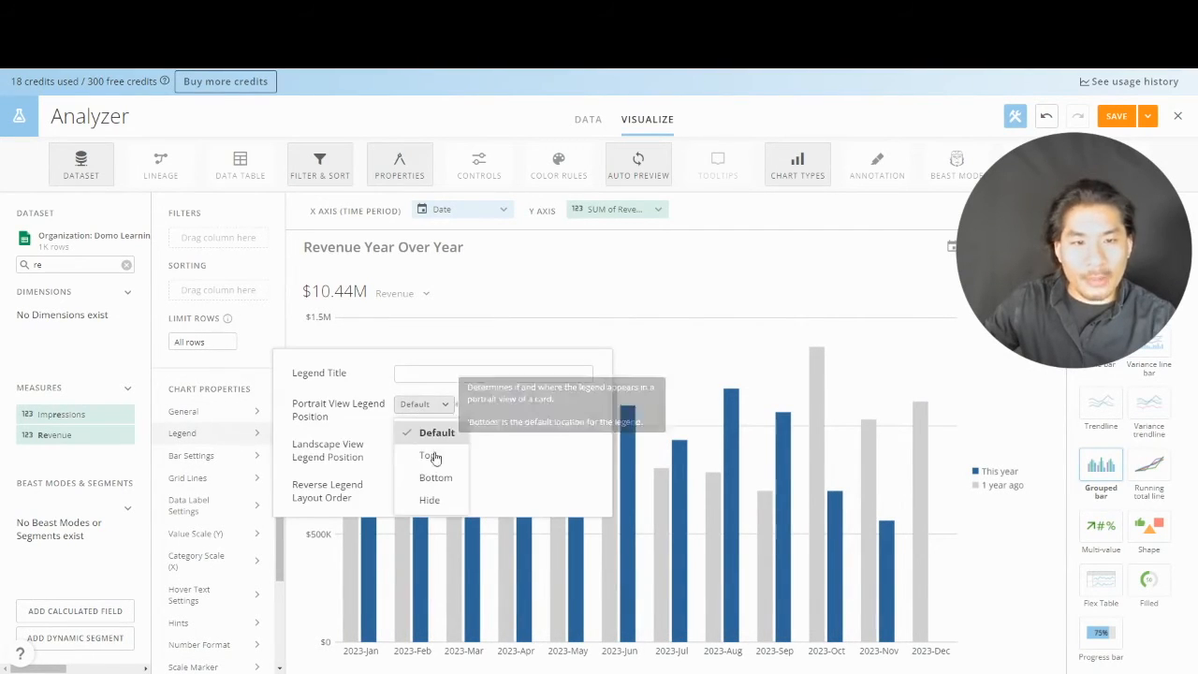
click(433, 477)
click(423, 446)
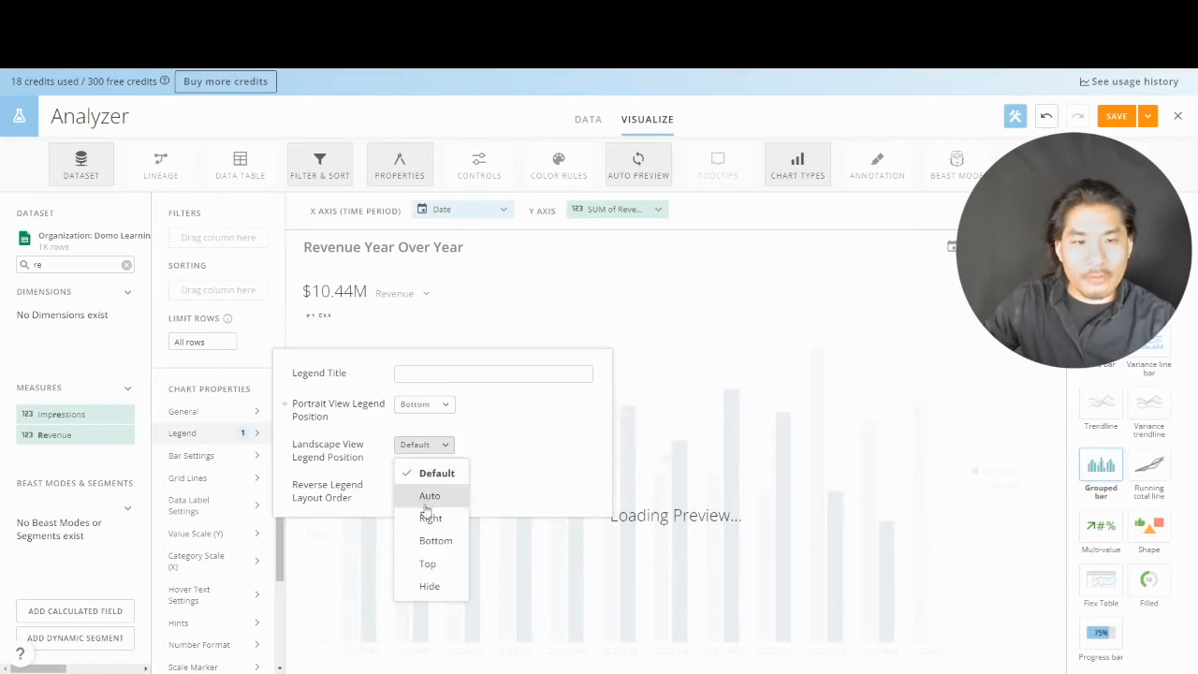
click(430, 538)
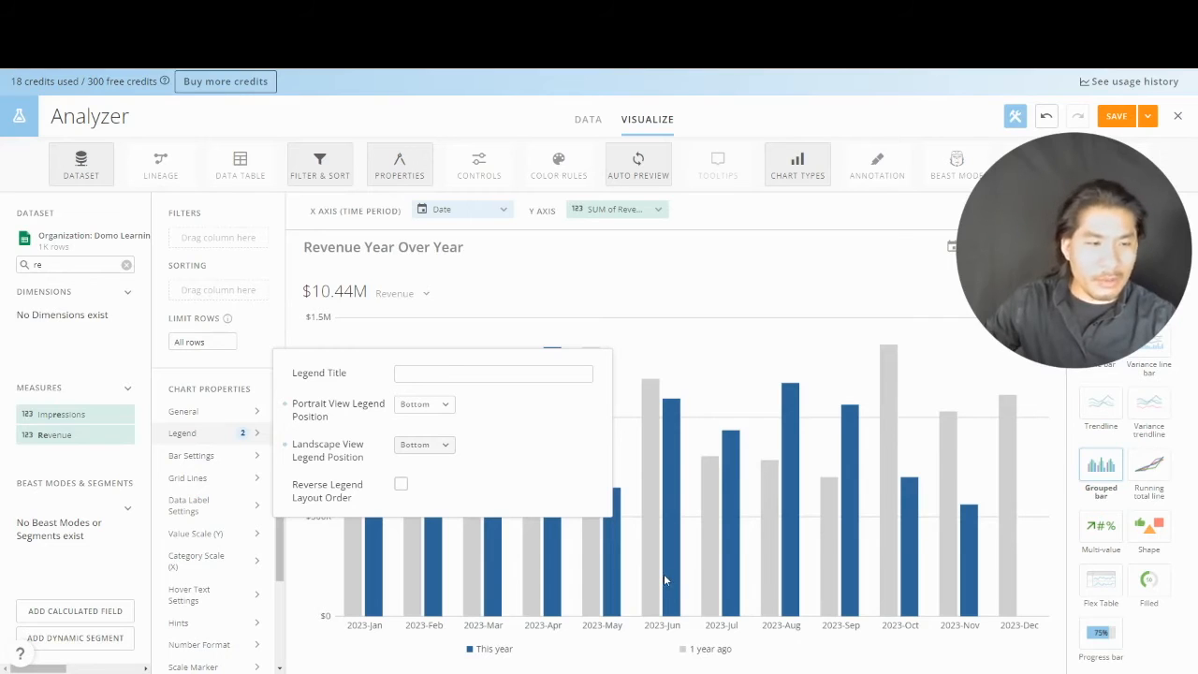
click(400, 484)
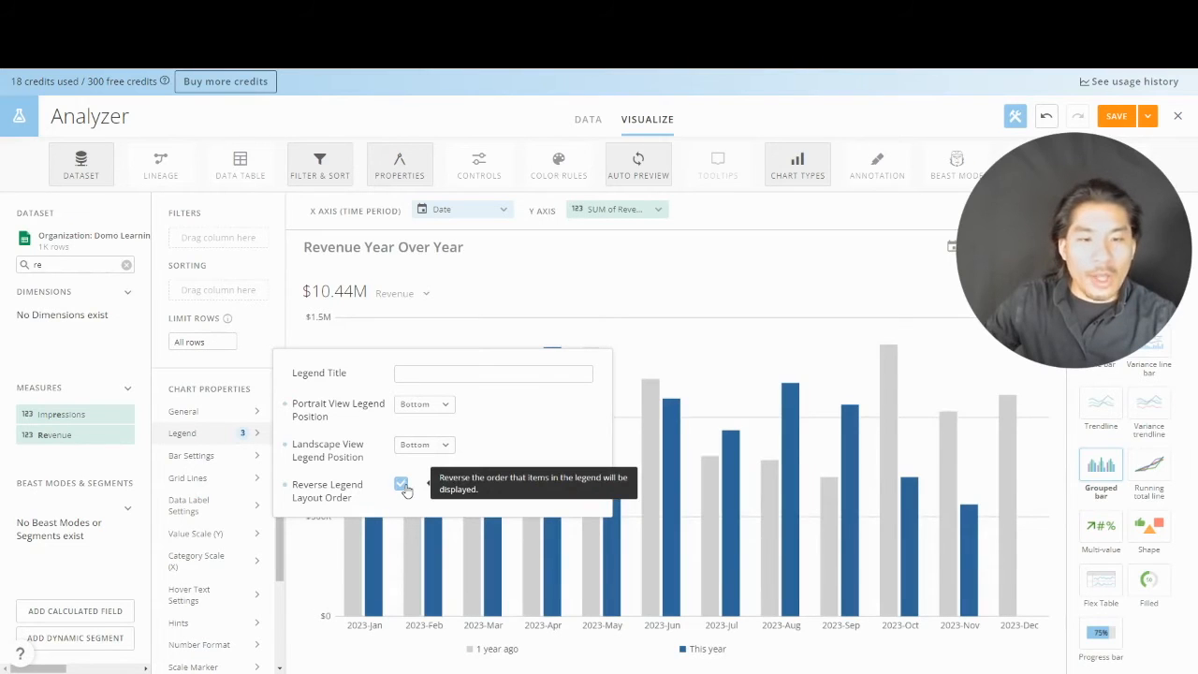
click(843, 286)
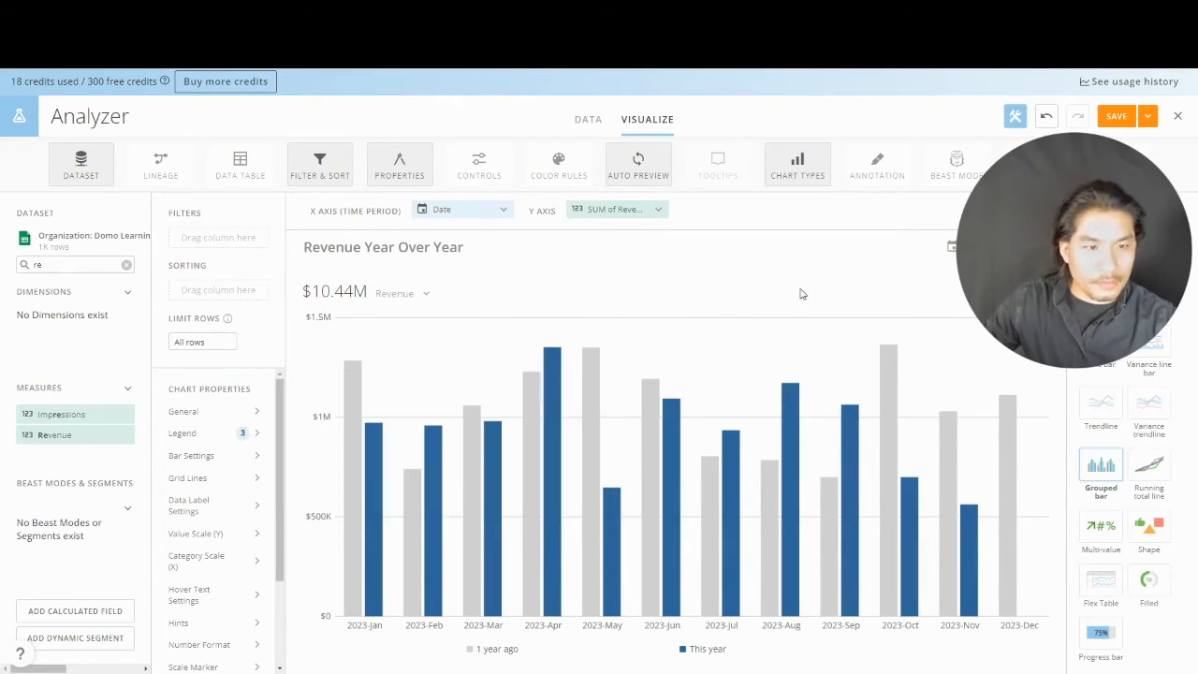
- Hide the chart's grid lines
click(232, 481)
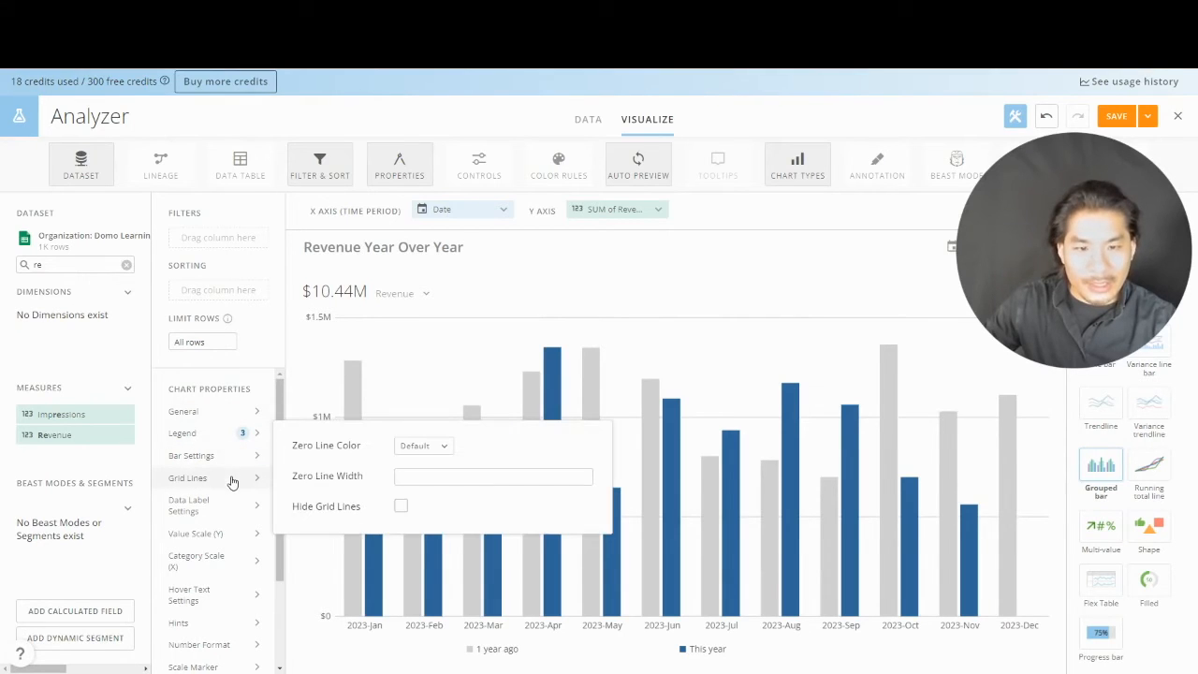
click(400, 506)
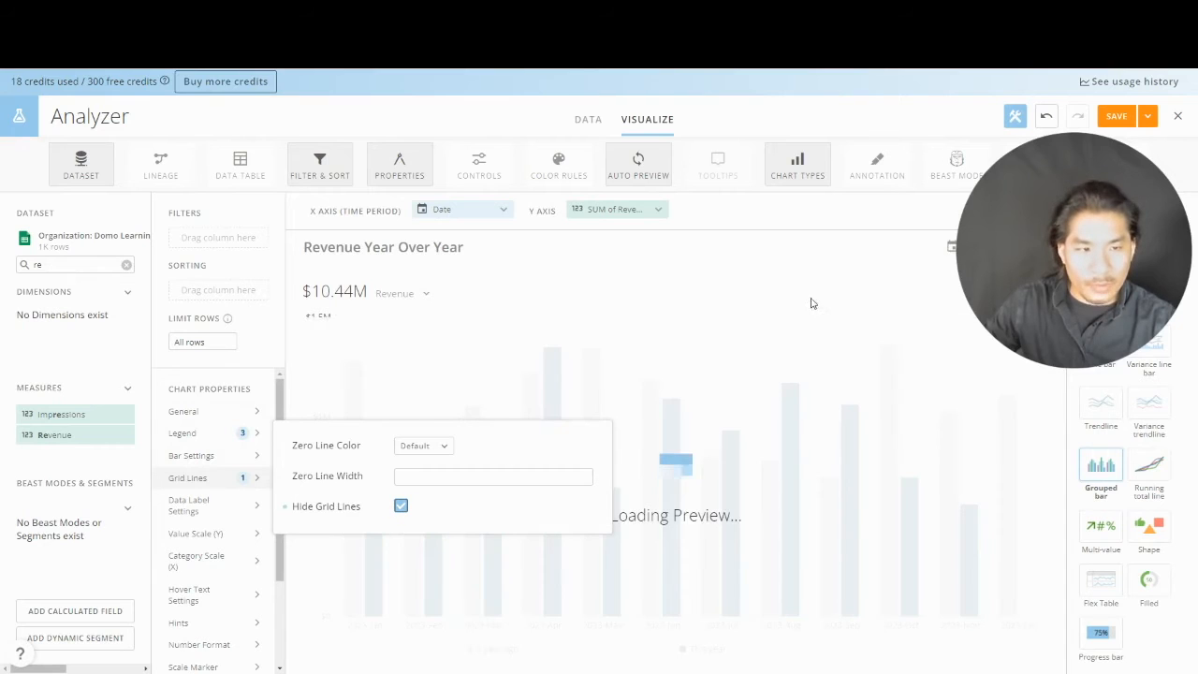
click(860, 315)
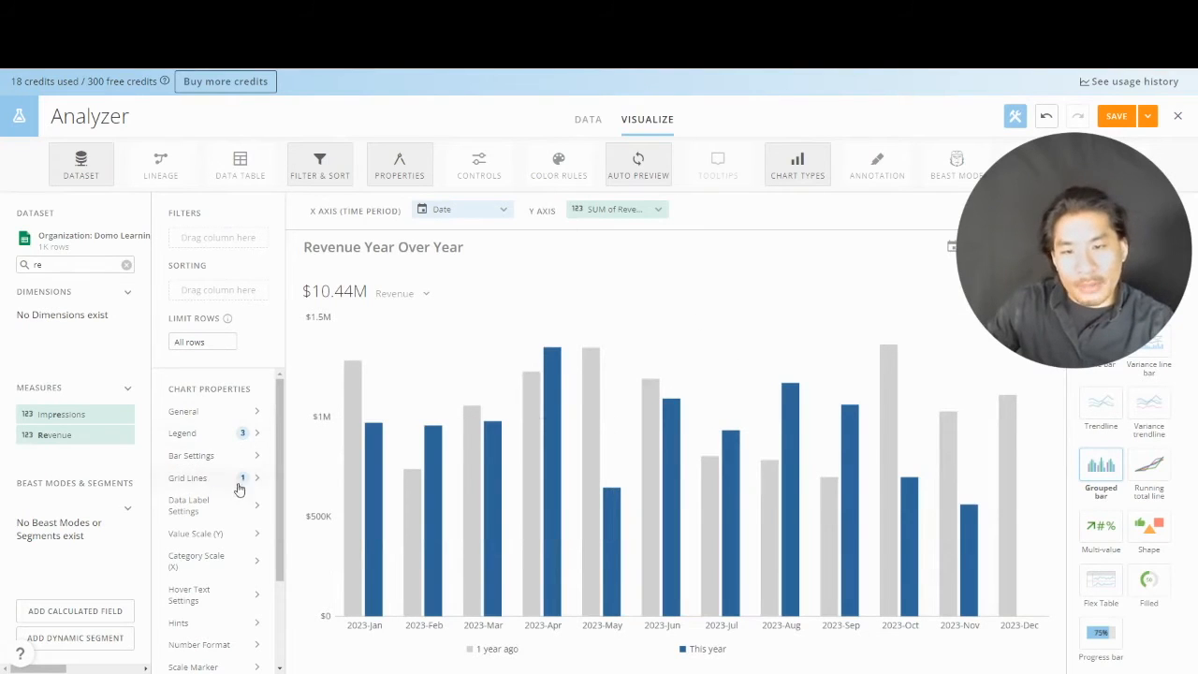
- Set the data label text to the Value replacement macro
click(229, 515)
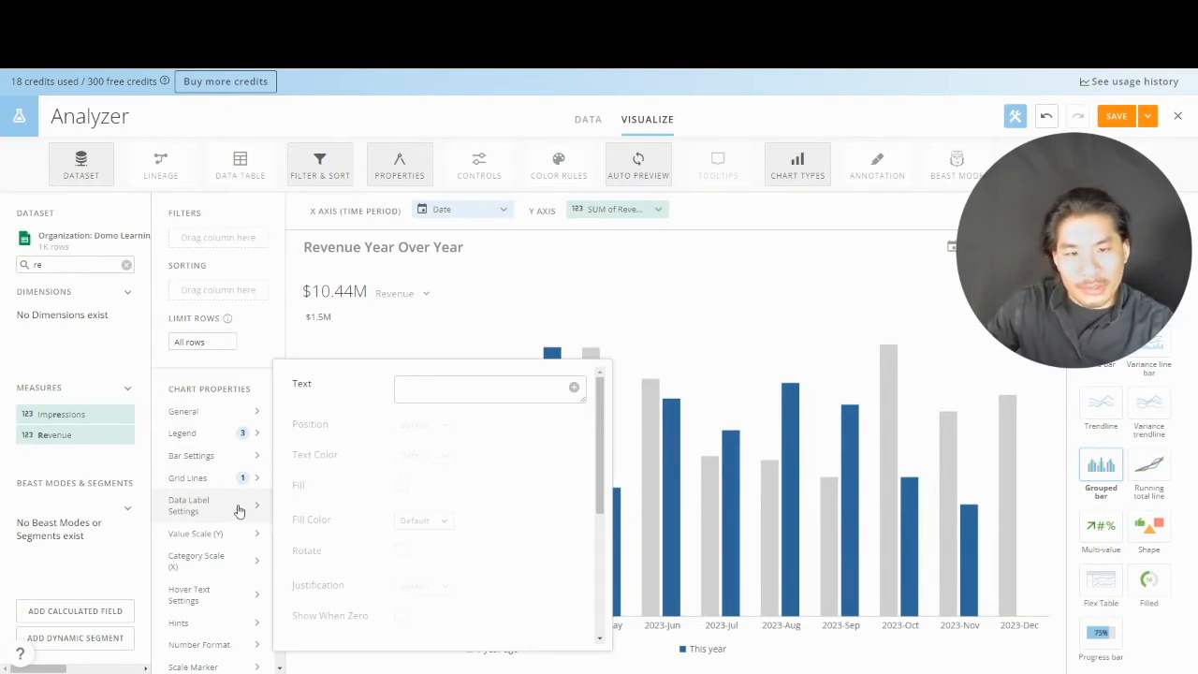
click(524, 391)
click(575, 387)
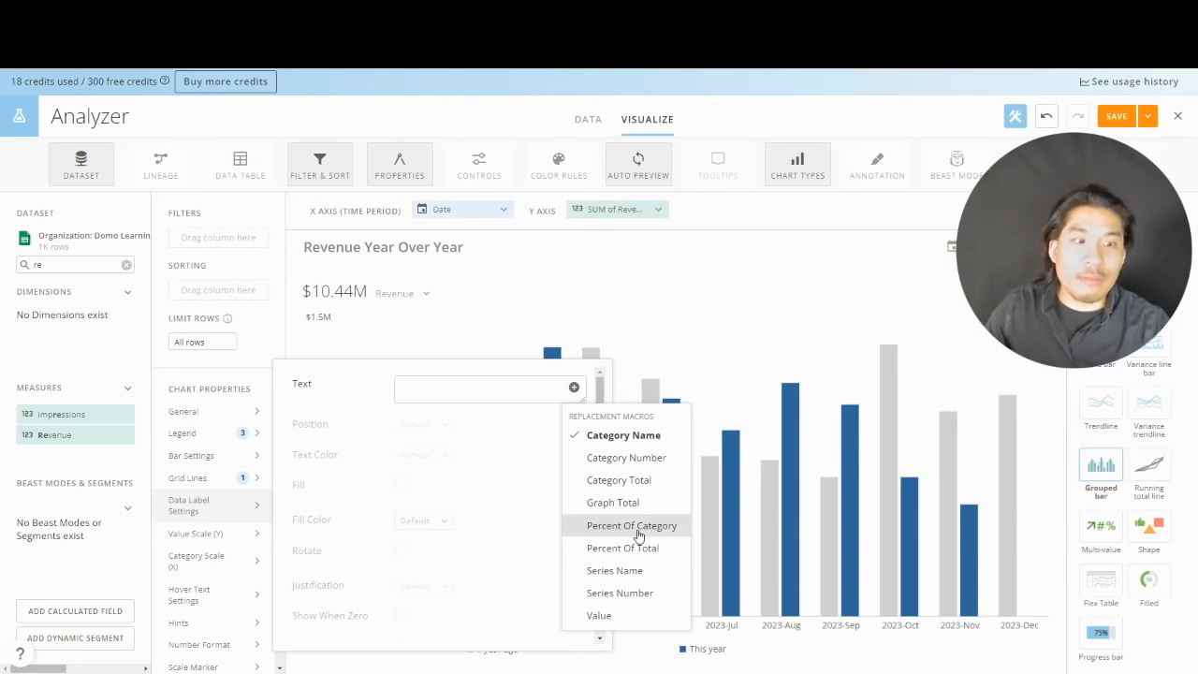
click(642, 615)
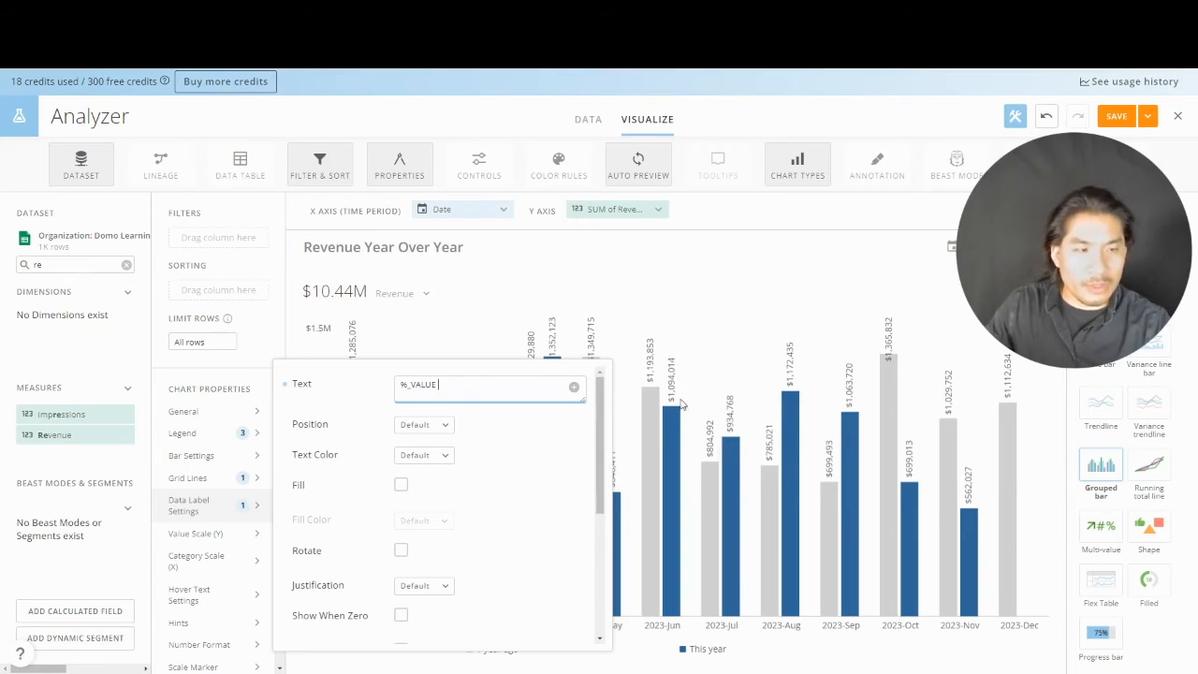
- Turn on scale abbreviation for the data labels and set their decimal places to .0
scroll(484, 541, down, 2)
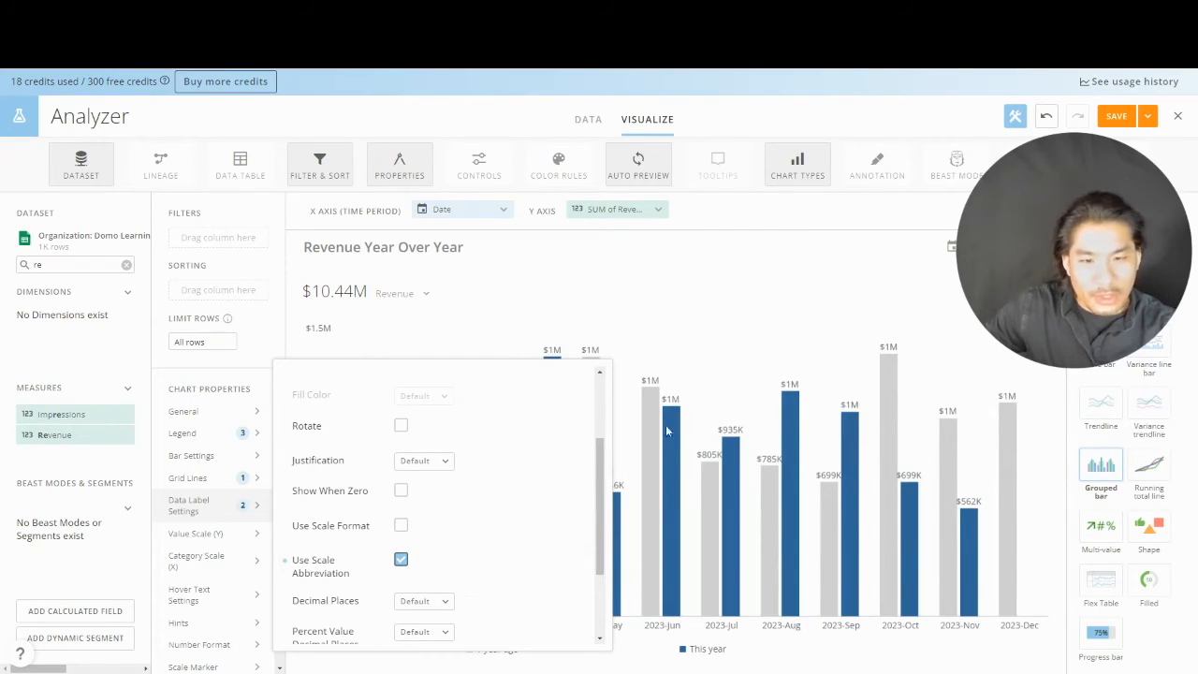
scroll(523, 532, down, 2)
click(436, 482)
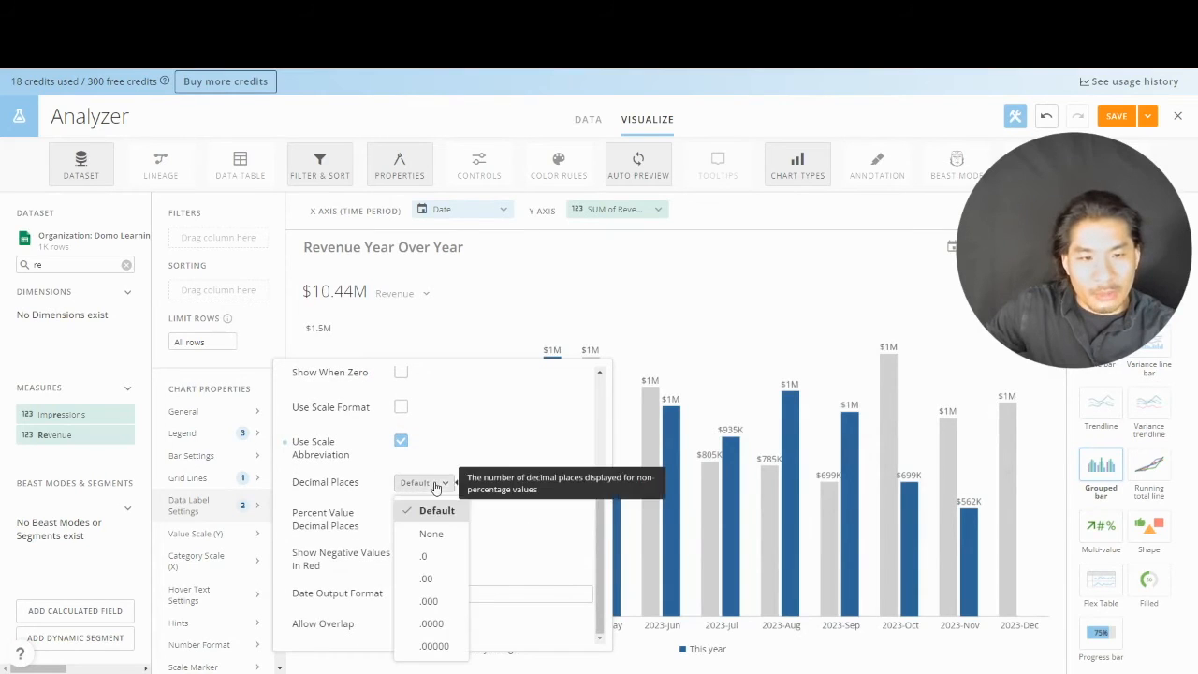
click(433, 561)
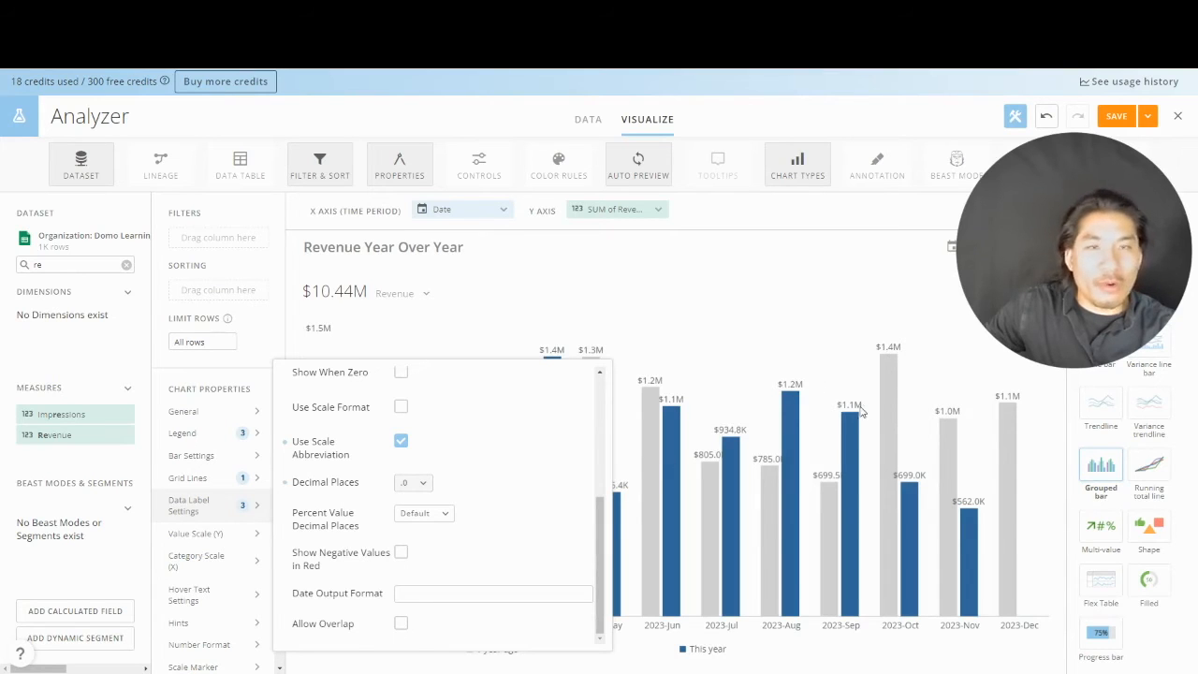
click(904, 329)
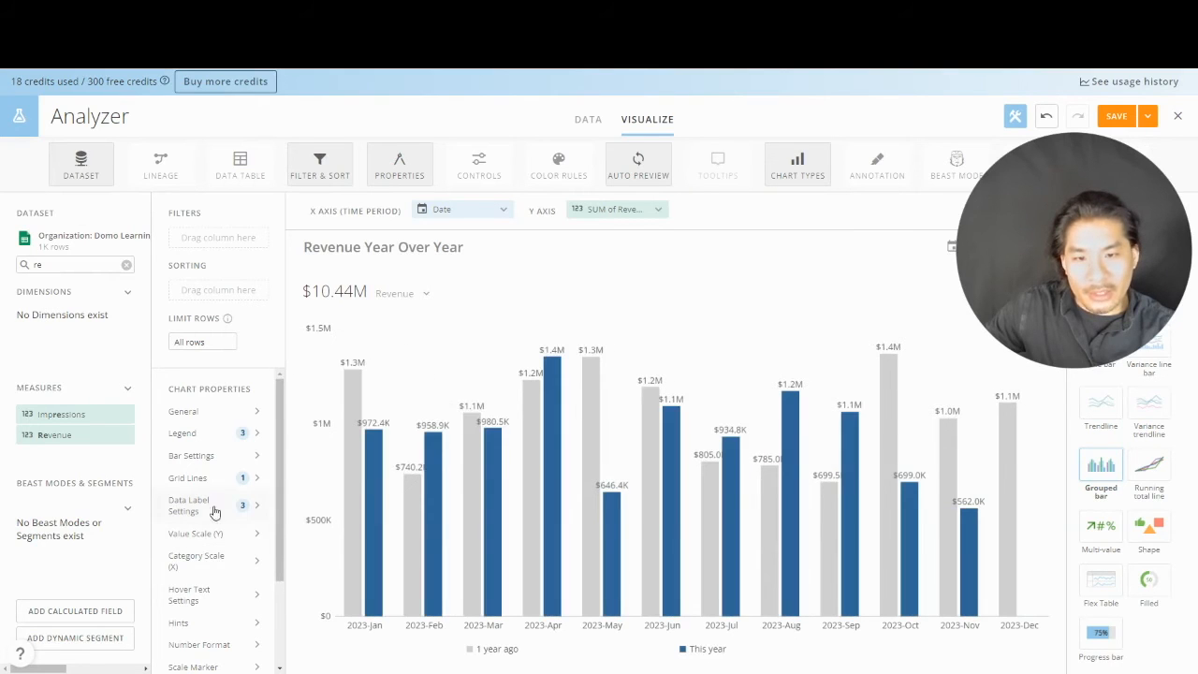
- Set the title of the chart's value scale (Y) to Revenue
click(221, 538)
click(417, 405)
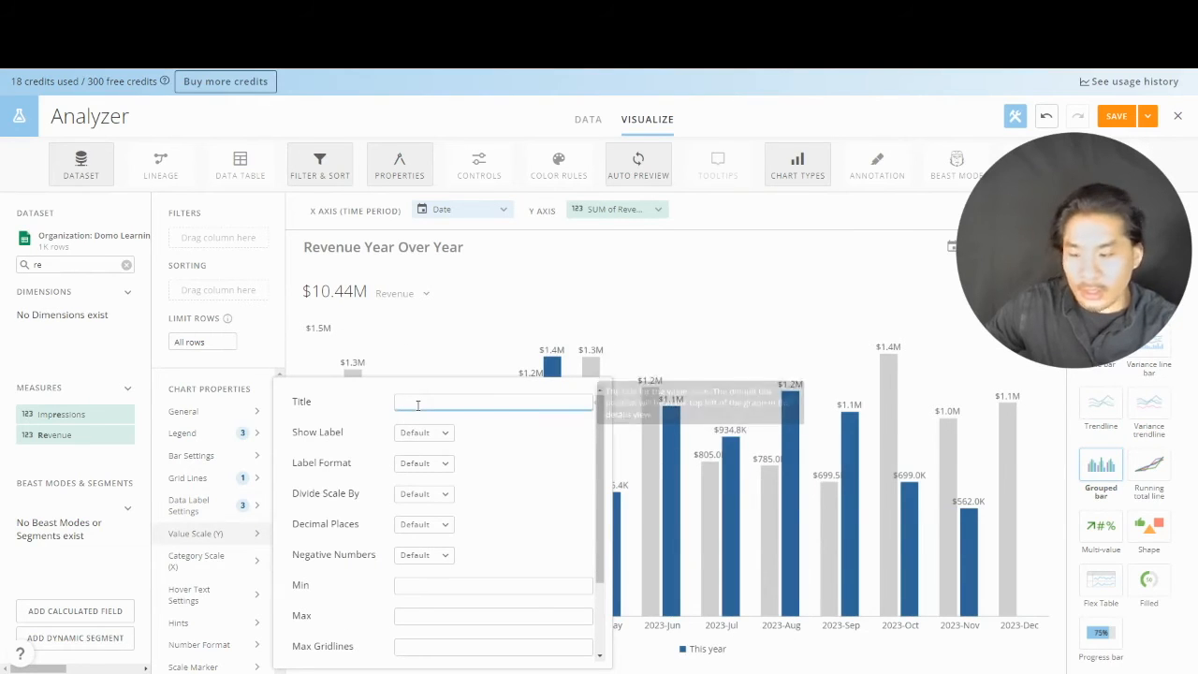
text(Revenue)
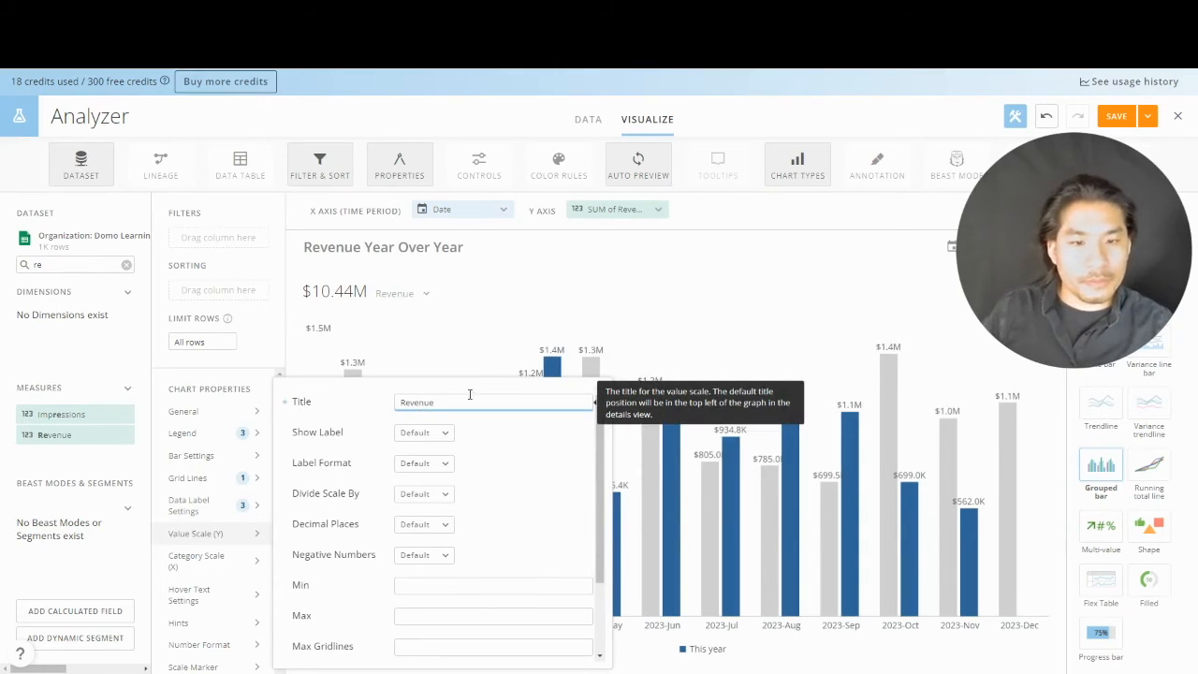
click(884, 287)
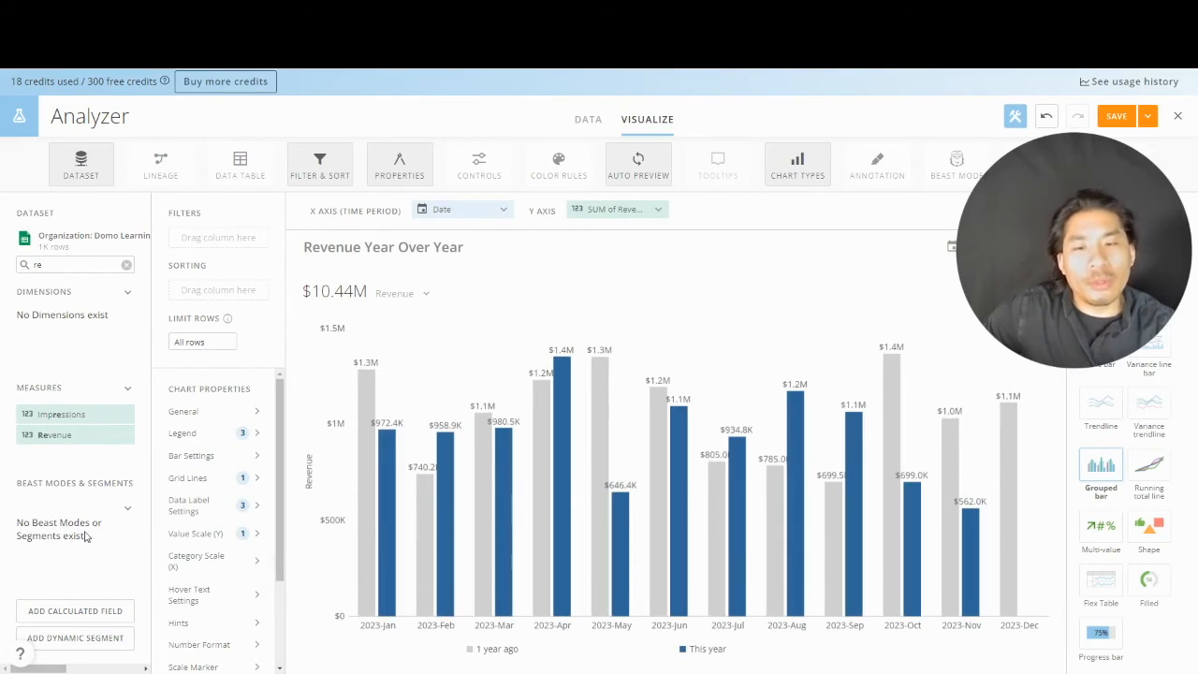
- Set the date output format of the chart's category scale (X) to MMM
click(238, 568)
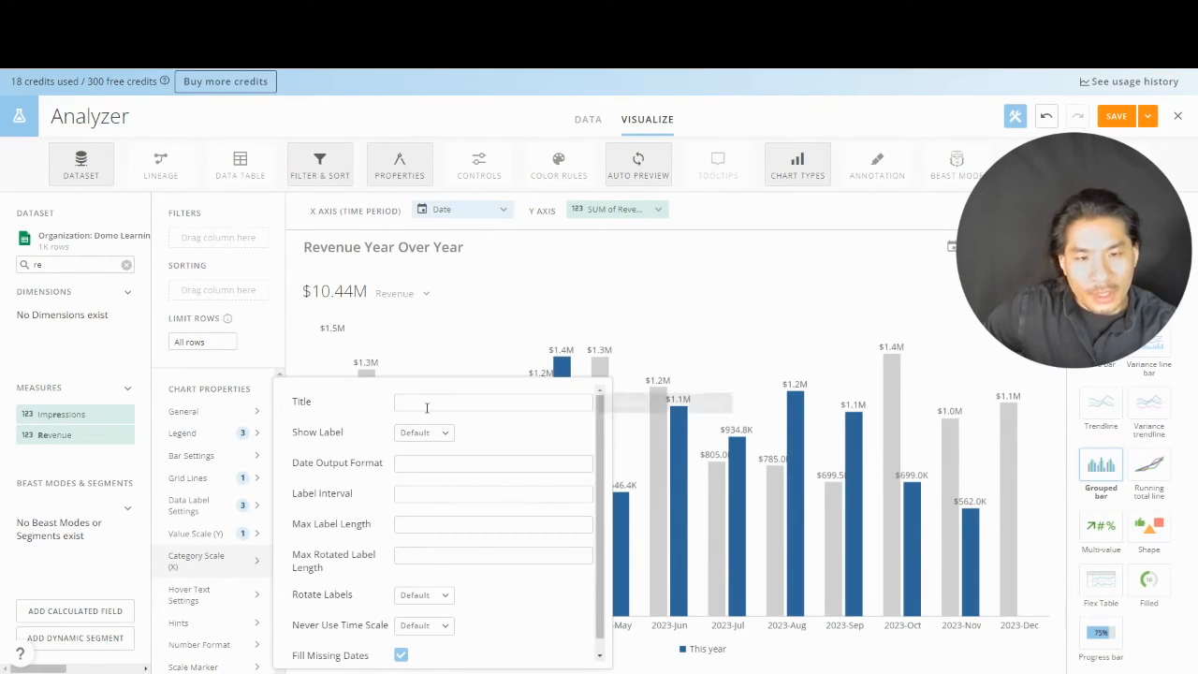
click(446, 464)
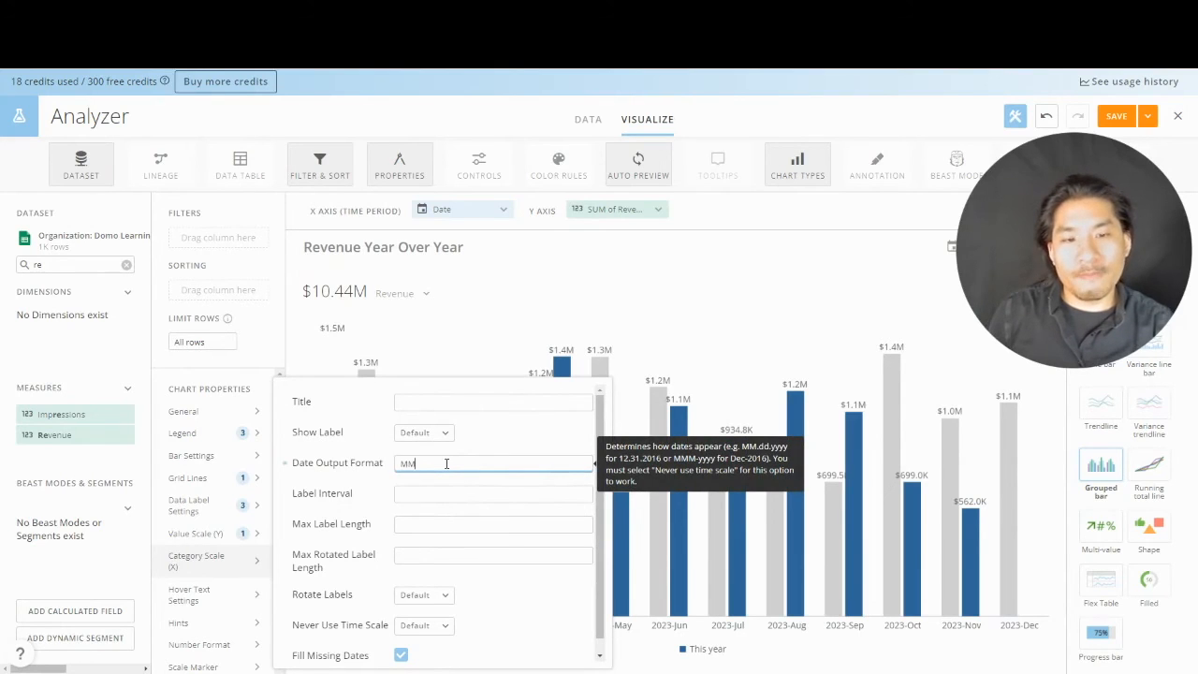
text(MMM)
click(809, 318)
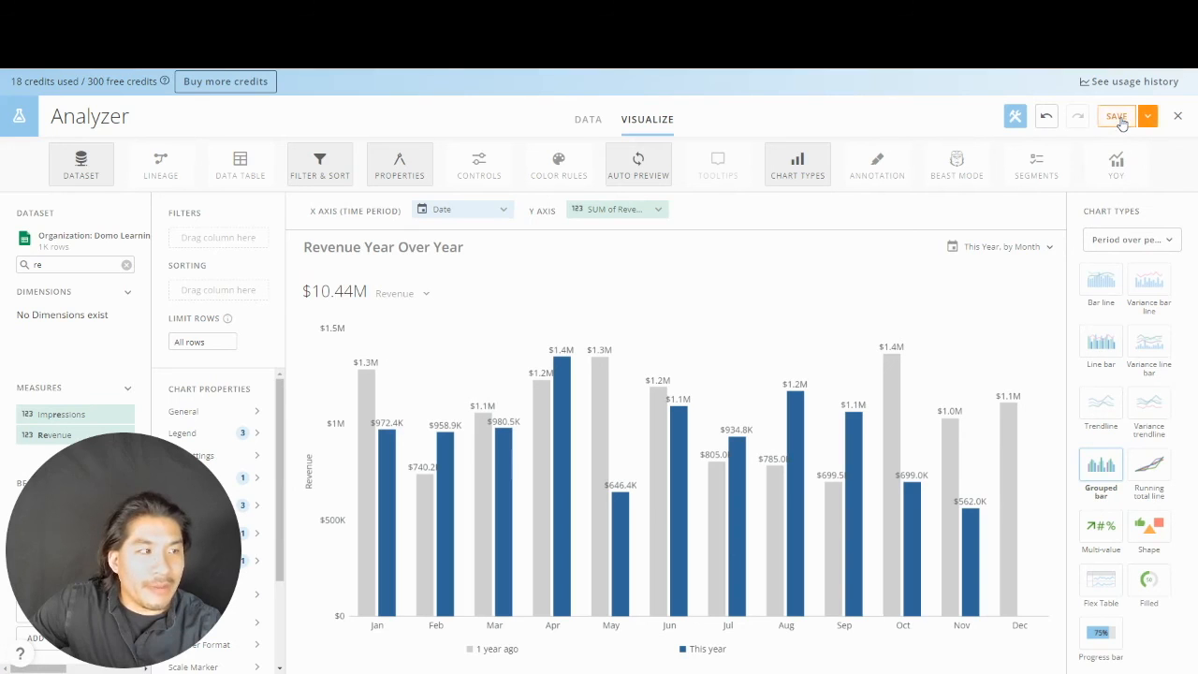
- Save the Revenue Year Over Year card and close the editor to return to the dashboard
click(1117, 117)
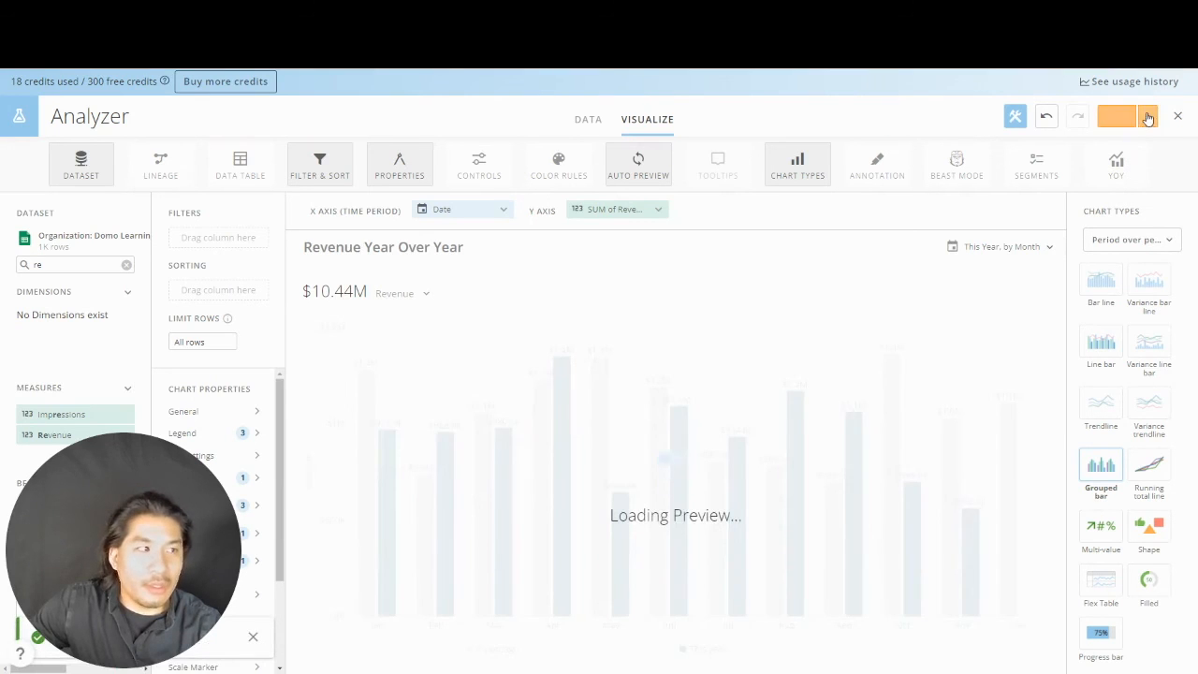
click(1149, 116)
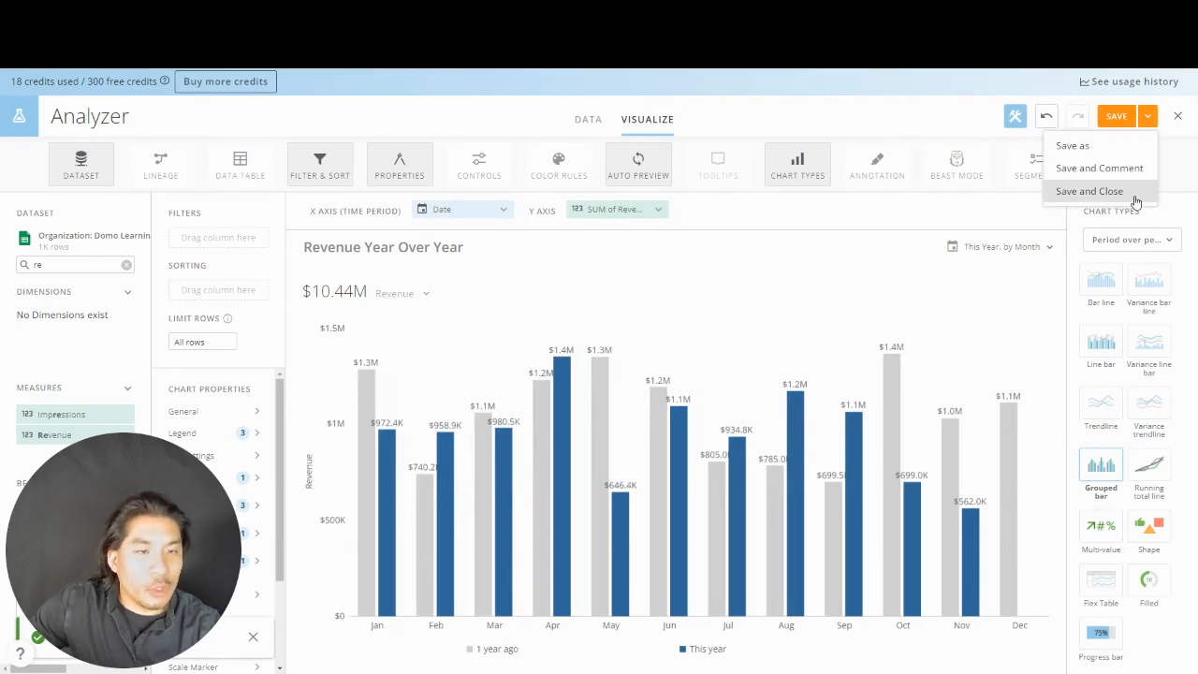
click(1089, 190)
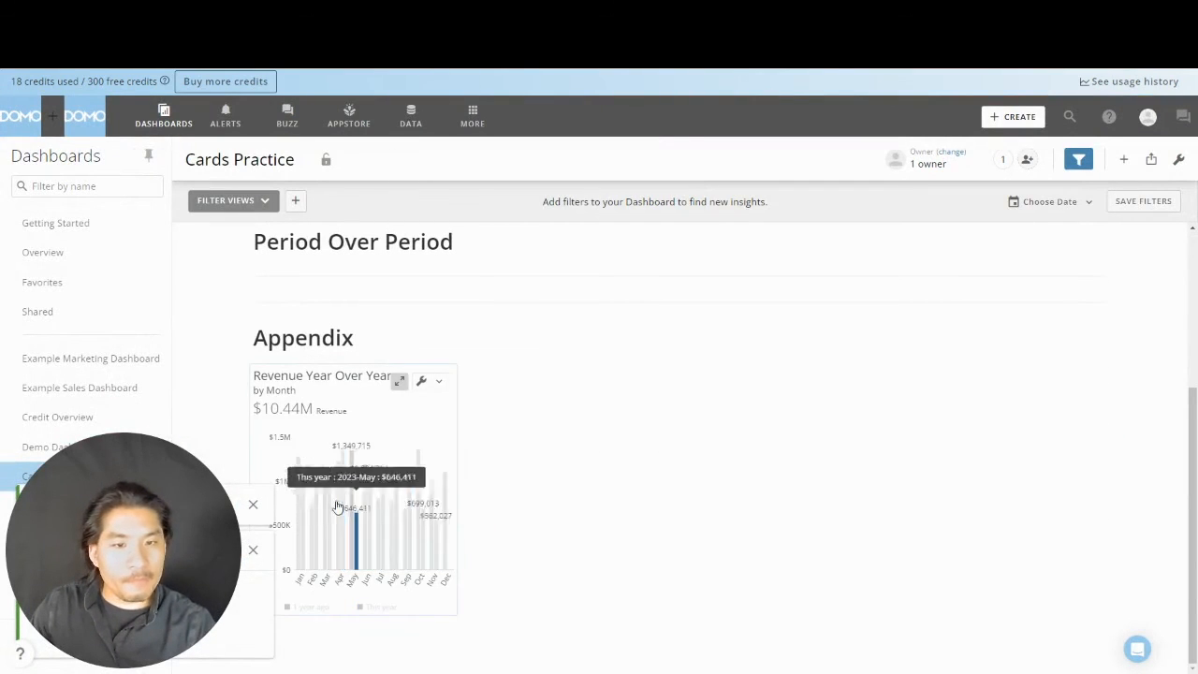
- Start editing the Cards Practice dashboard layout and move the Revenue Year Over Year card from the Appendix into the Period Over Period section
click(1178, 161)
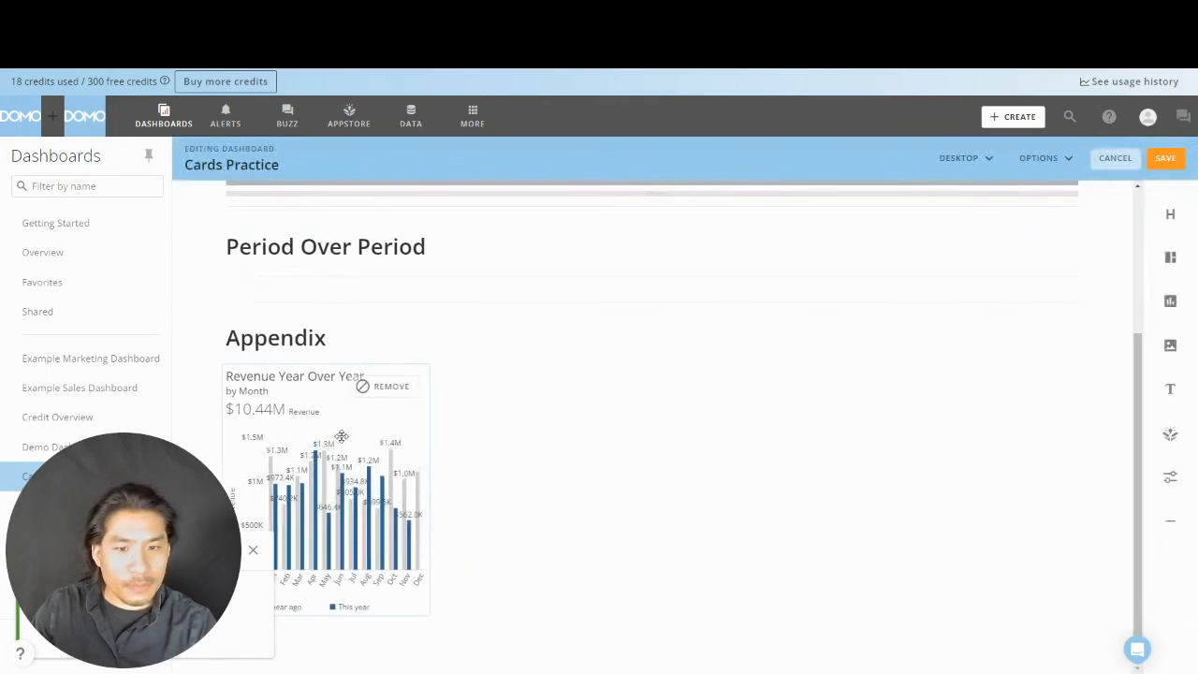
drag(361, 383, 492, 341)
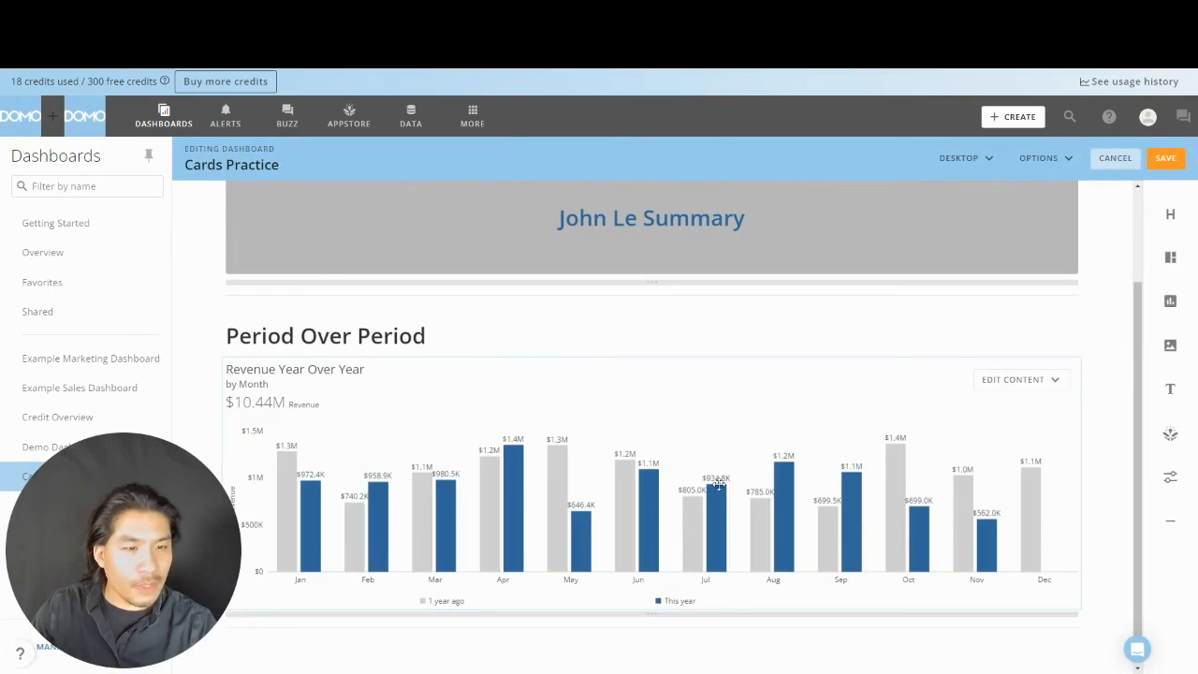
- Hide the timeframe, title and summary on the Period Over Period section's revenue card and save the dashboard layout
click(1046, 381)
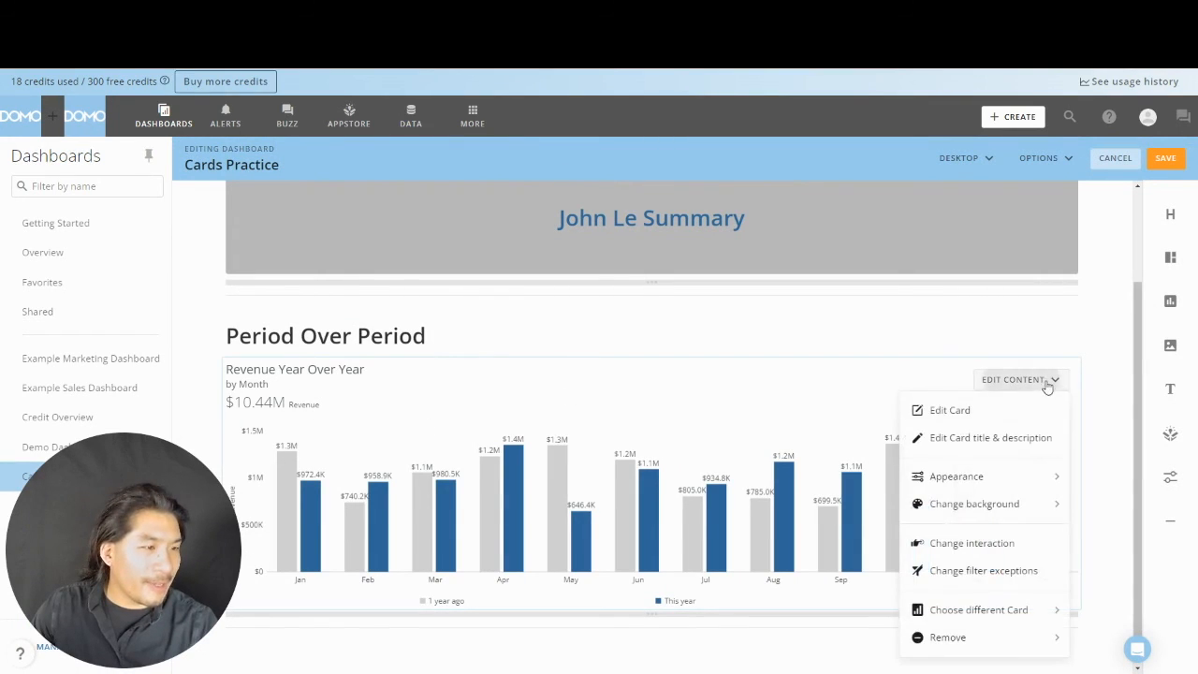
click(1011, 479)
click(997, 507)
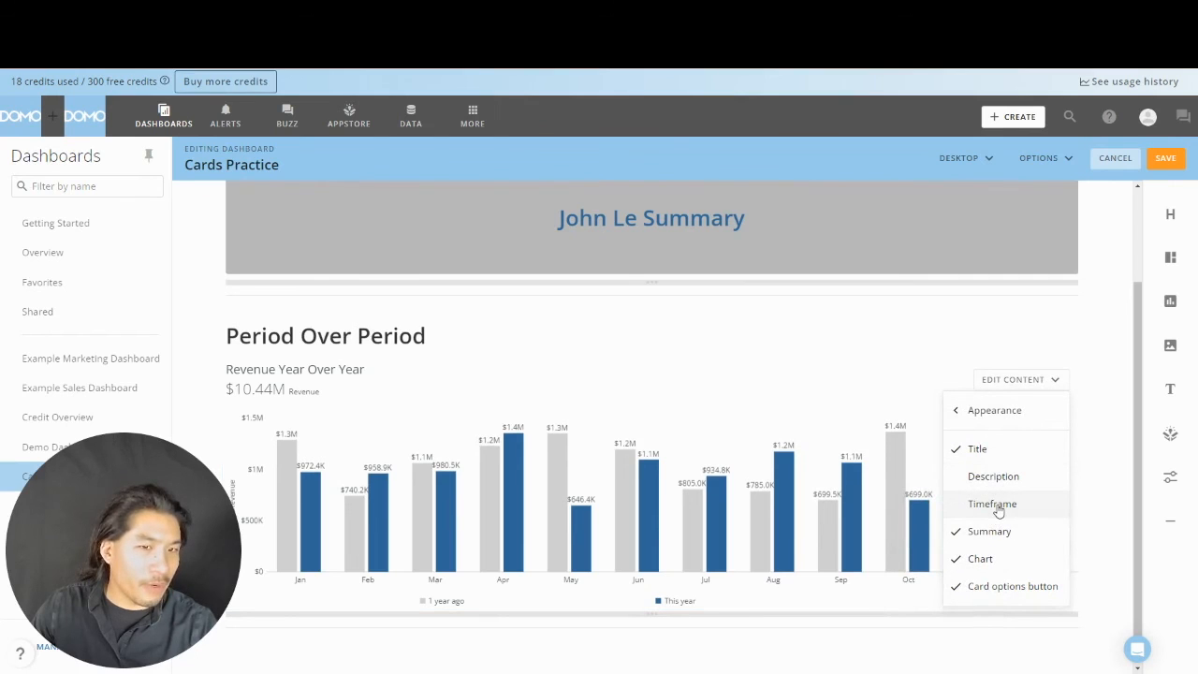
click(978, 449)
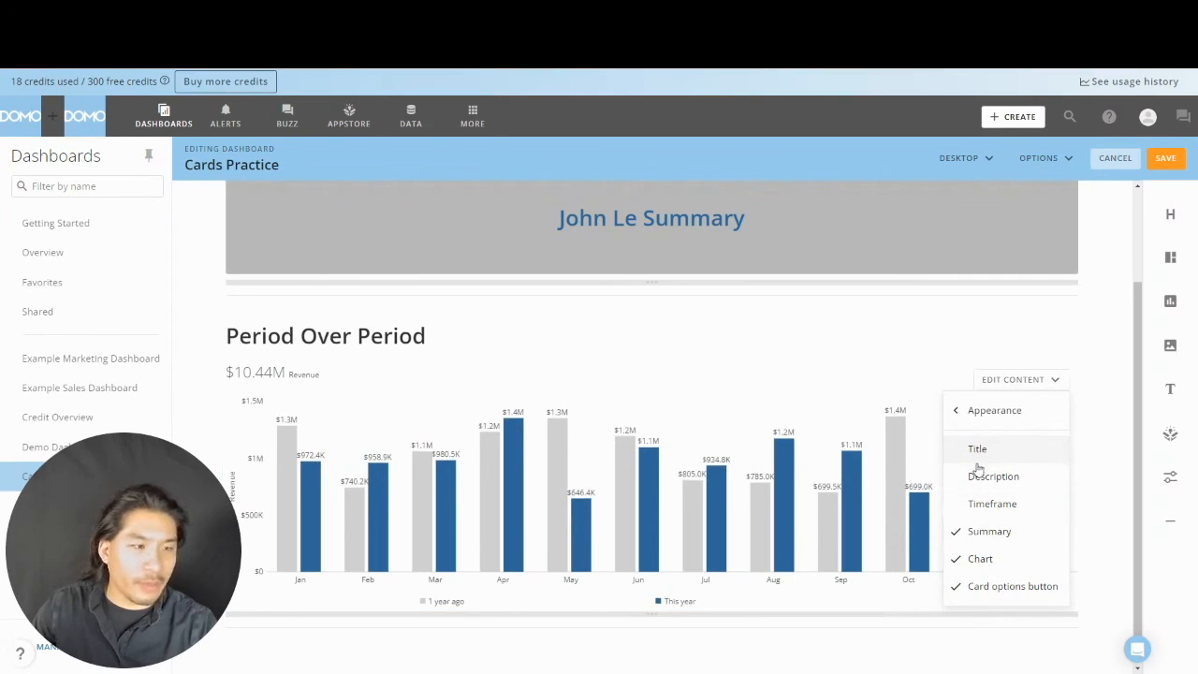
click(997, 533)
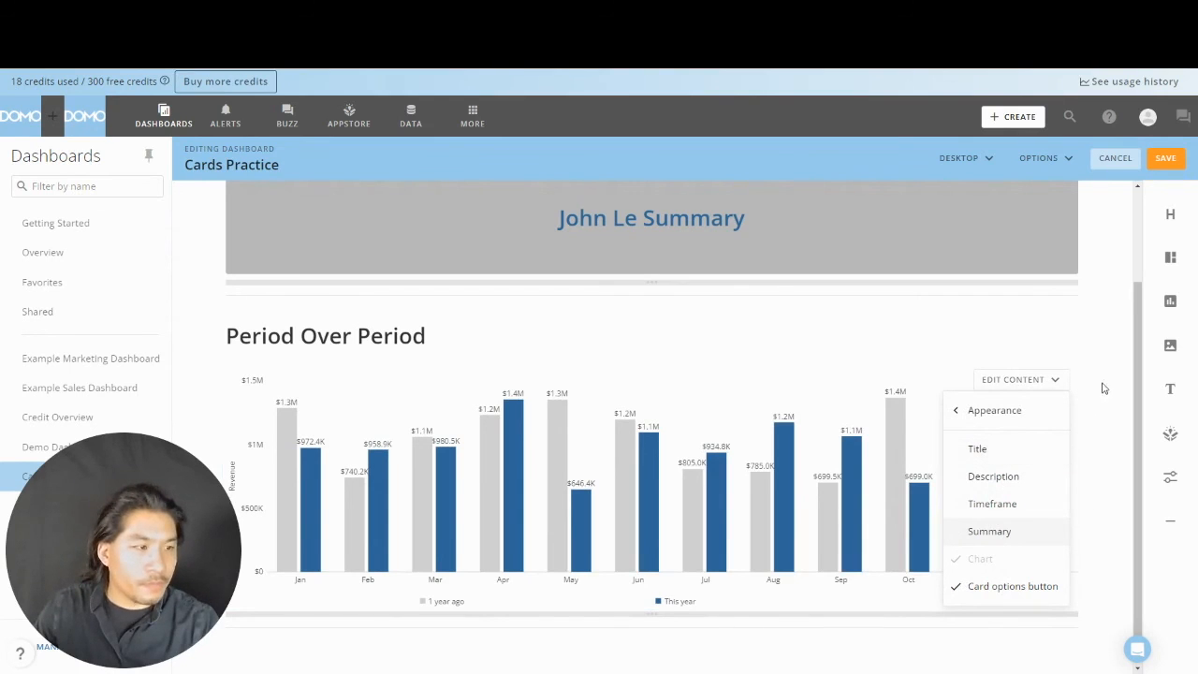
click(1165, 167)
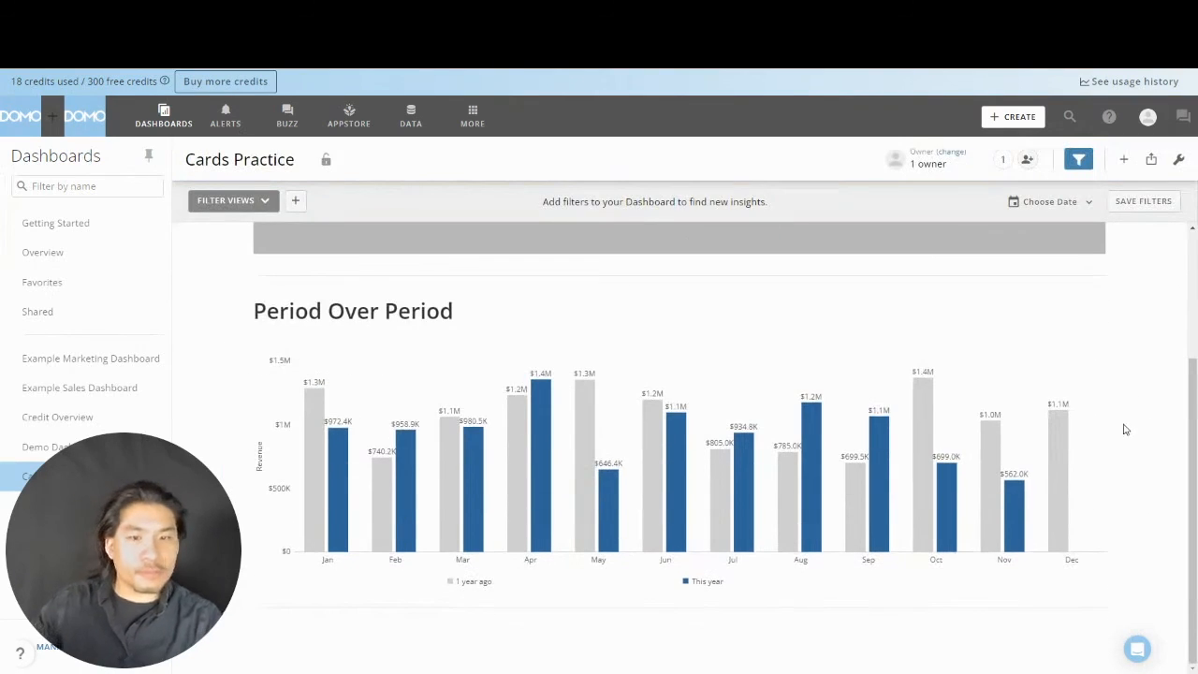